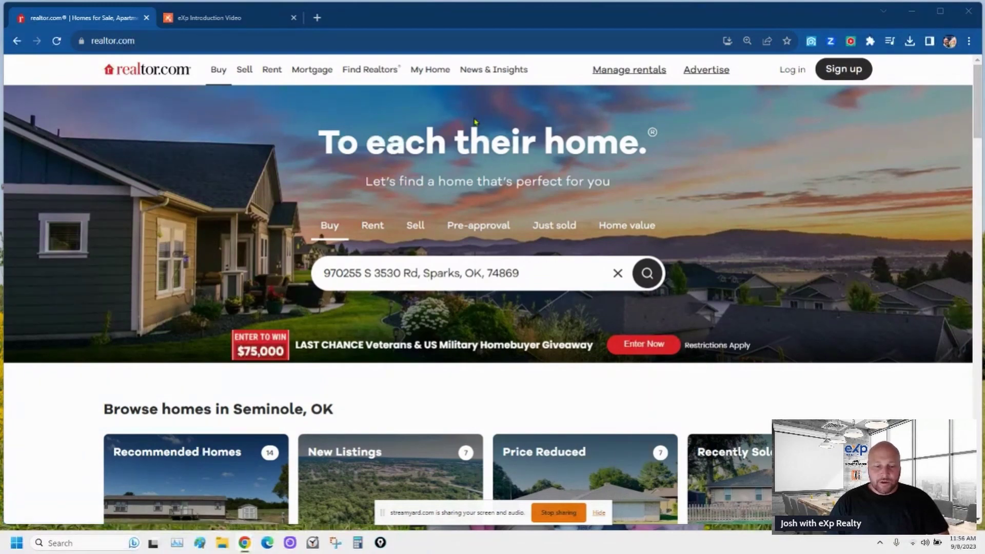
# - Search Find Realtors for the agent by name and look over the results
pyautogui.click(384, 75)
pyautogui.click(420, 268)
pyautogui.write('josh barnett')
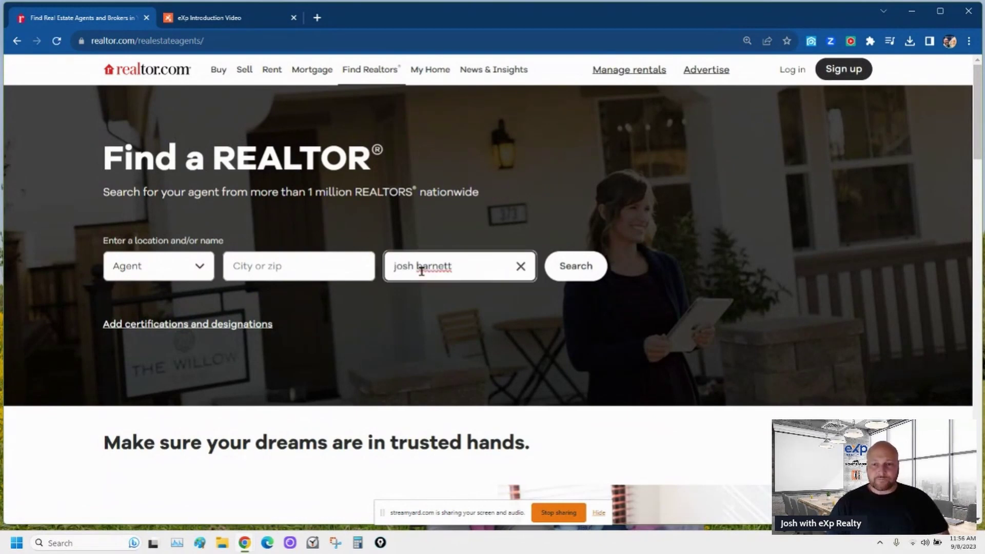
pyautogui.click(580, 272)
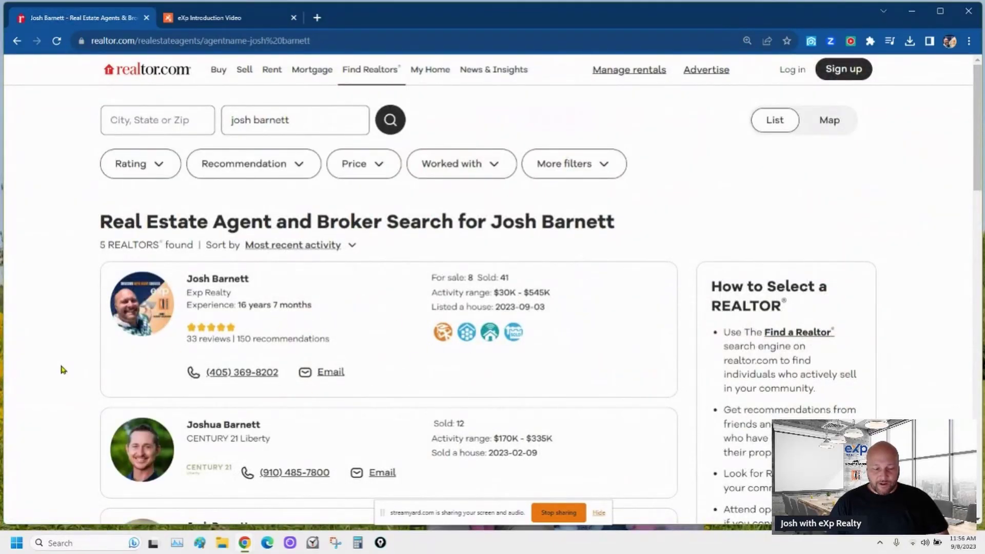
pyautogui.scroll(-5, 61, 366)
pyautogui.scroll(-3, 61, 370)
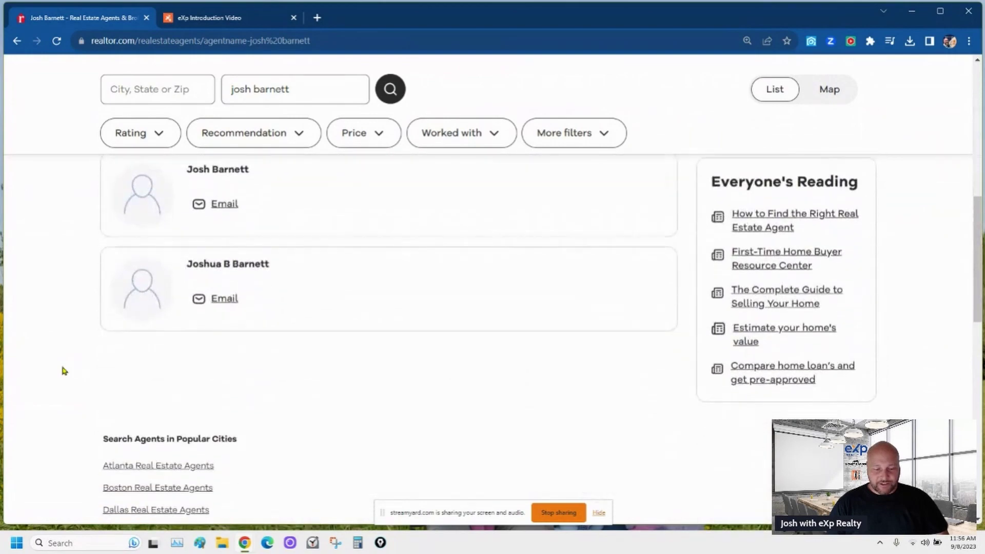
pyautogui.scroll(2, 62, 371)
pyautogui.scroll(8, 61, 370)
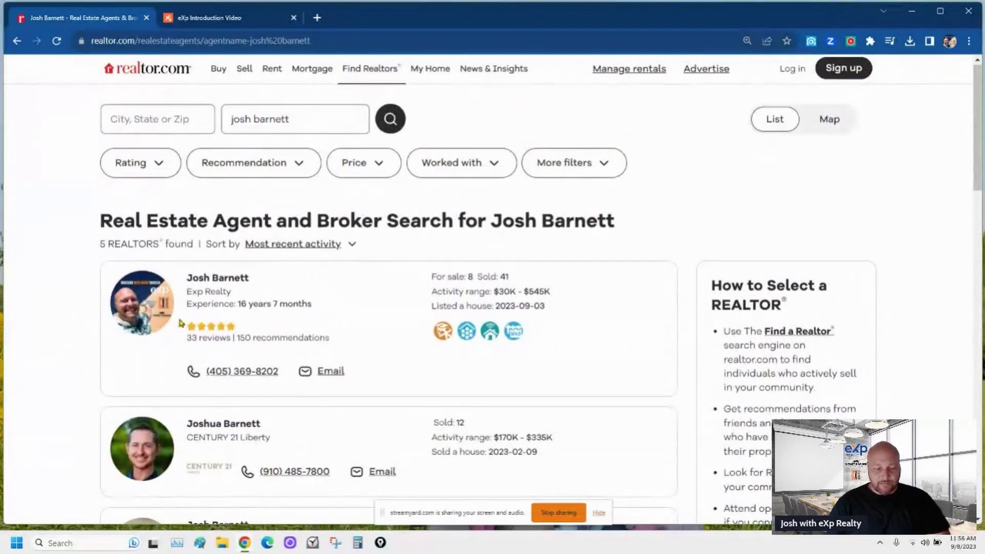
# - Open the first matching eXp Realty agent's profile and review its website link, video and listings
pyautogui.click(223, 278)
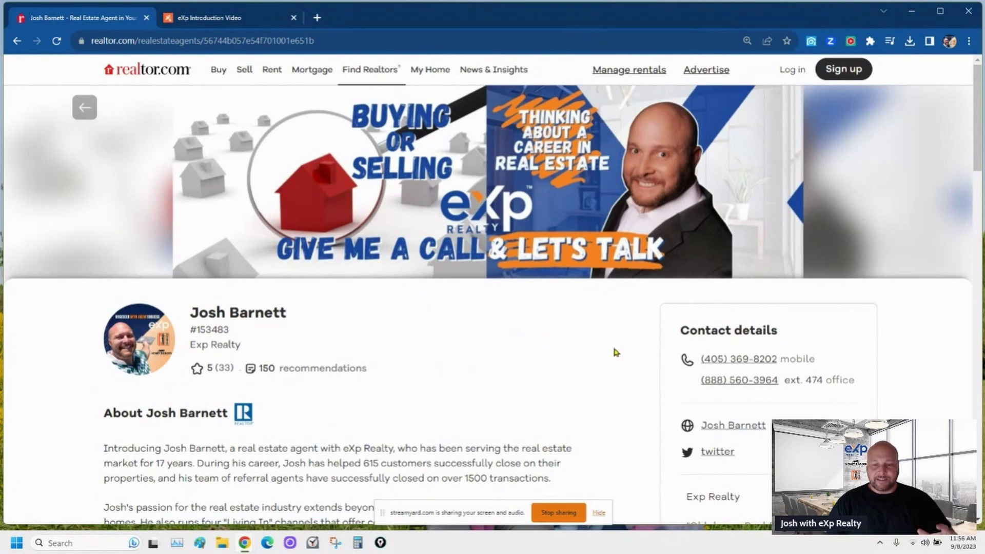
pyautogui.scroll(-2, 615, 350)
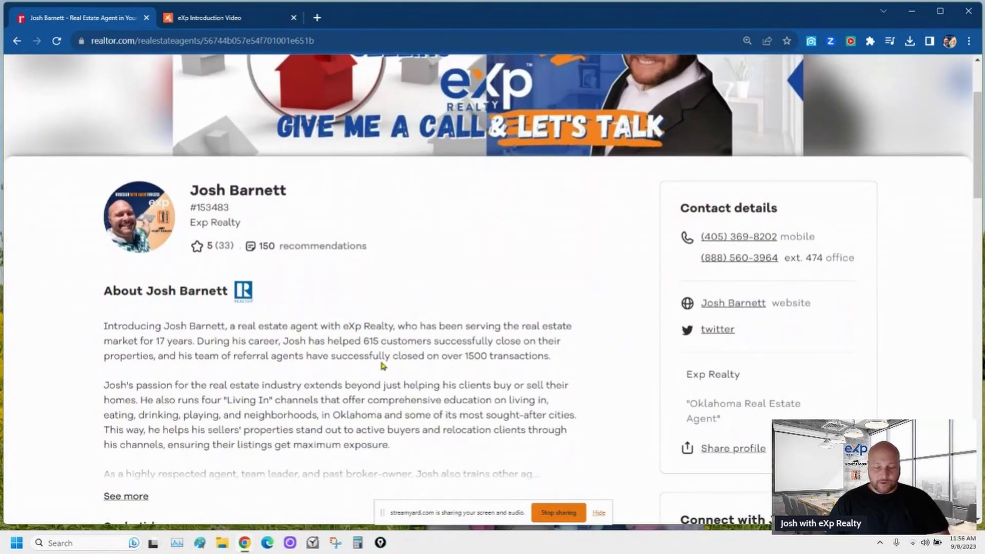
pyautogui.scroll(-4, 754, 324)
pyautogui.scroll(-1, 619, 316)
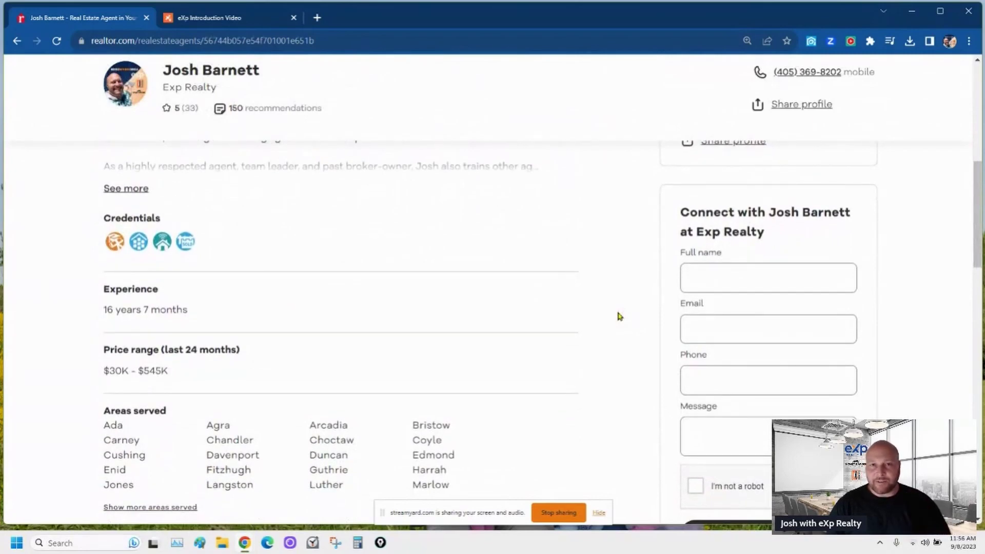
pyautogui.scroll(-2, 579, 317)
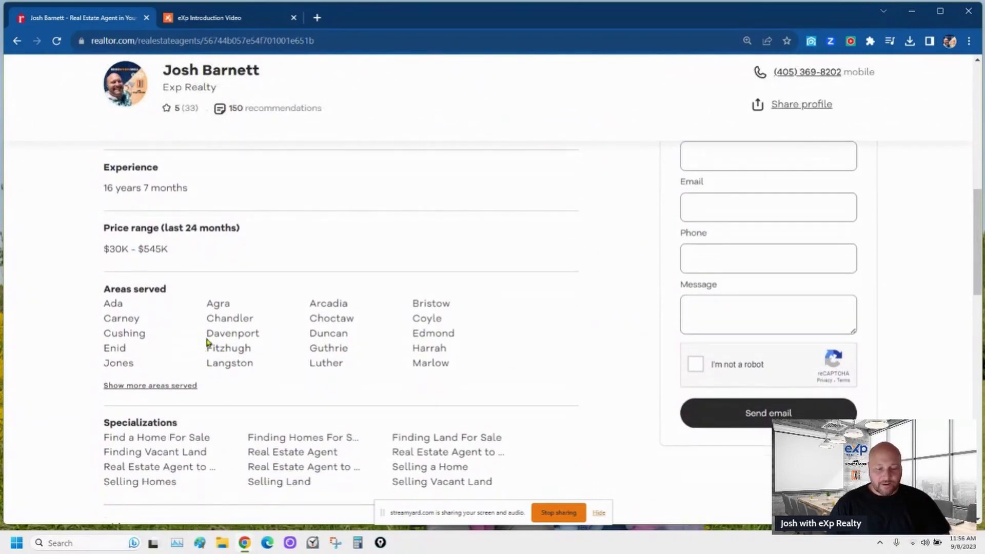
pyautogui.scroll(-6, 395, 352)
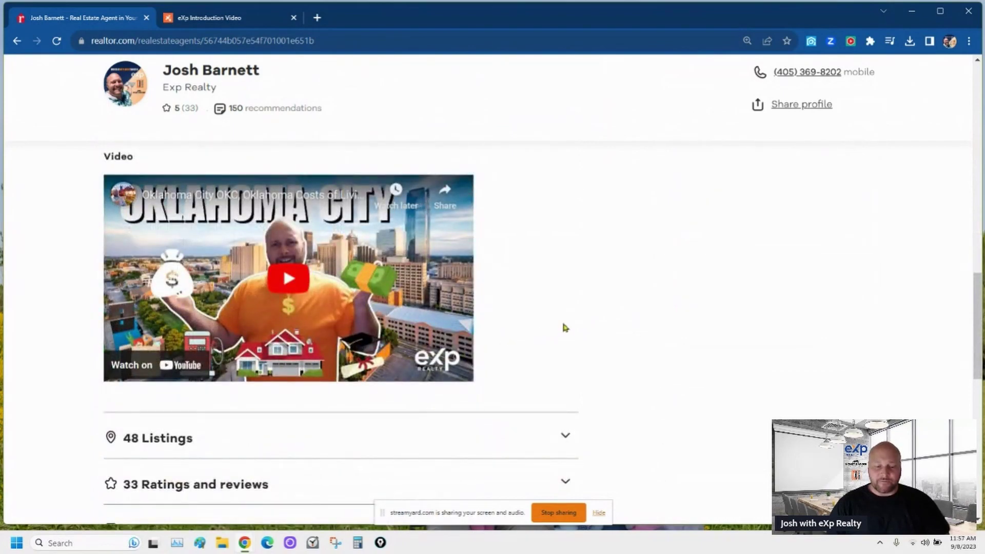
pyautogui.scroll(-1, 562, 323)
pyautogui.scroll(-2, 563, 328)
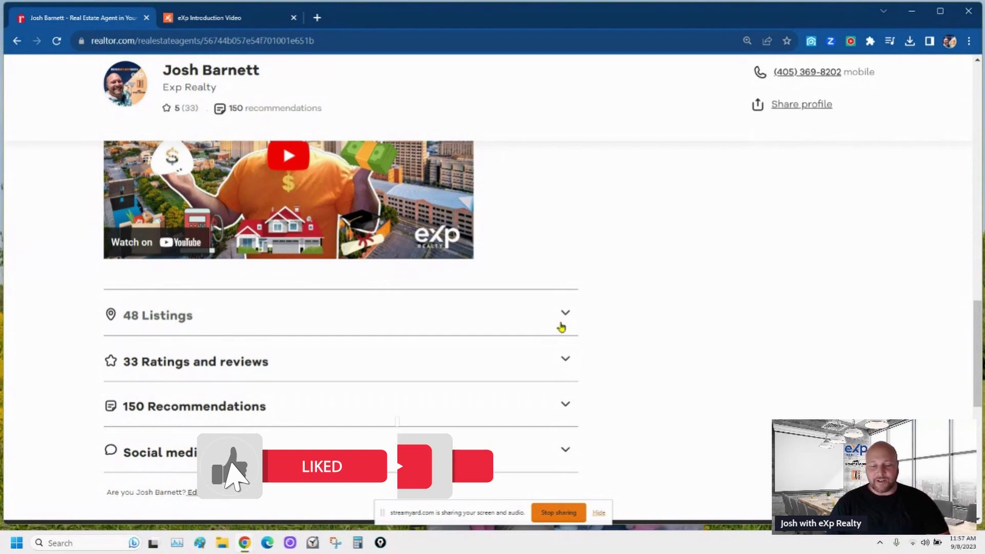
pyautogui.scroll(5, 600, 300)
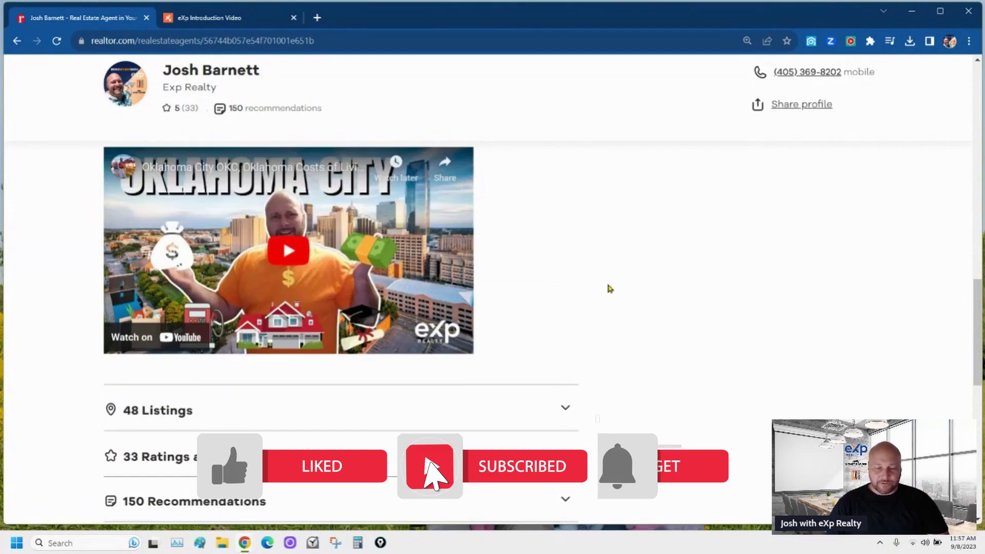
pyautogui.scroll(12, 611, 294)
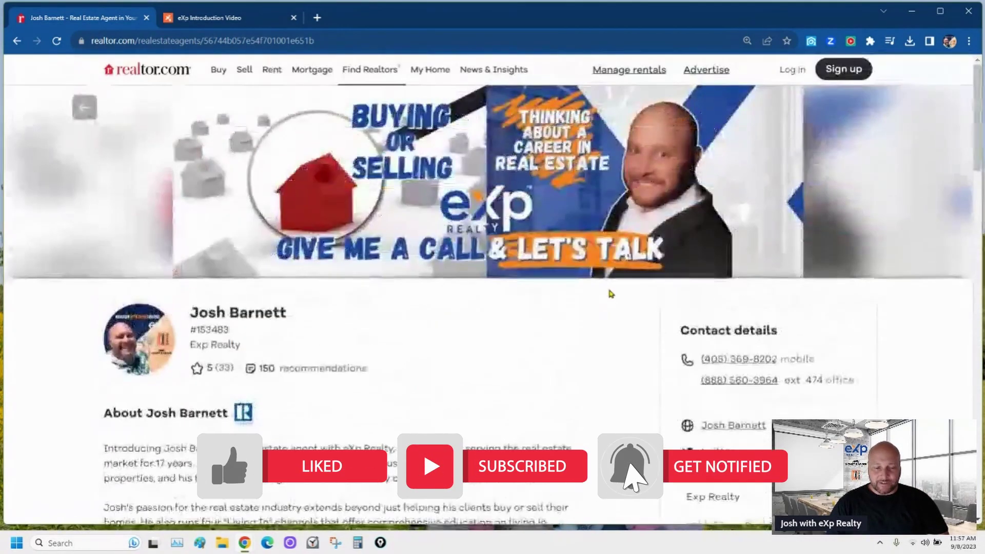
# - Load realtor.com in a new tab and move that tab before the video tab
pyautogui.click(316, 18)
pyautogui.write('realt')
pyautogui.press('Return')
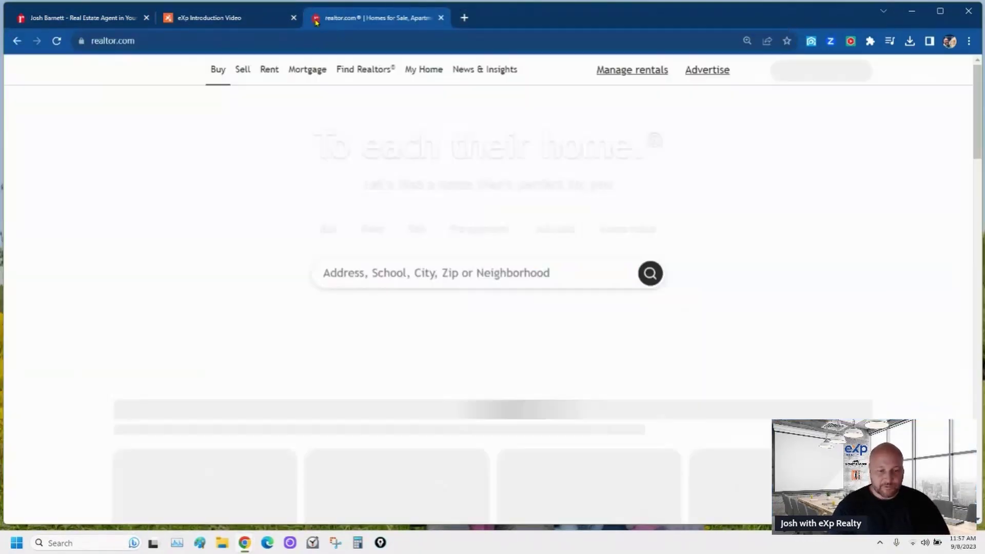
pyautogui.moveTo(316, 20); pyautogui.dragTo(214, 14)
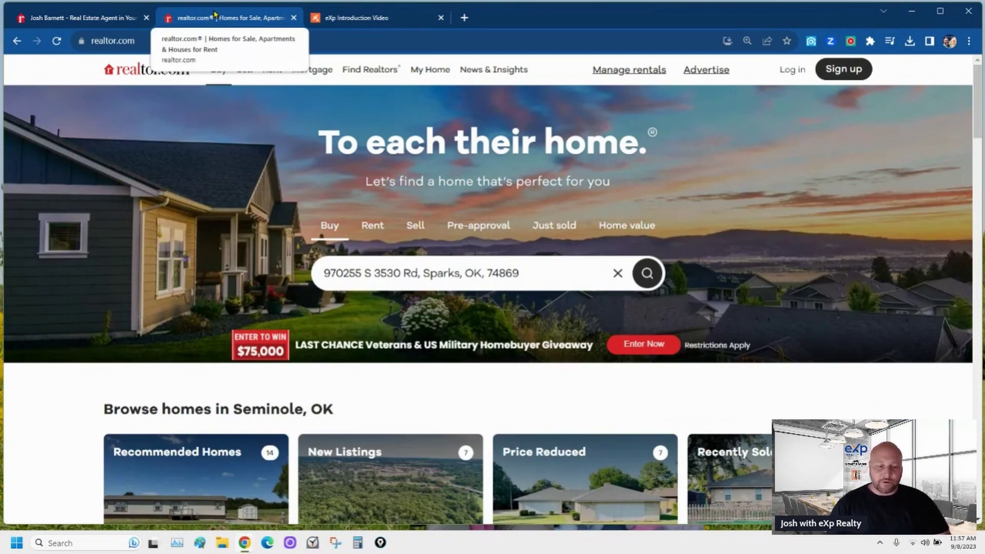
# - Log in through the 'Are you a real estate agent?' agent login link
pyautogui.click(784, 77)
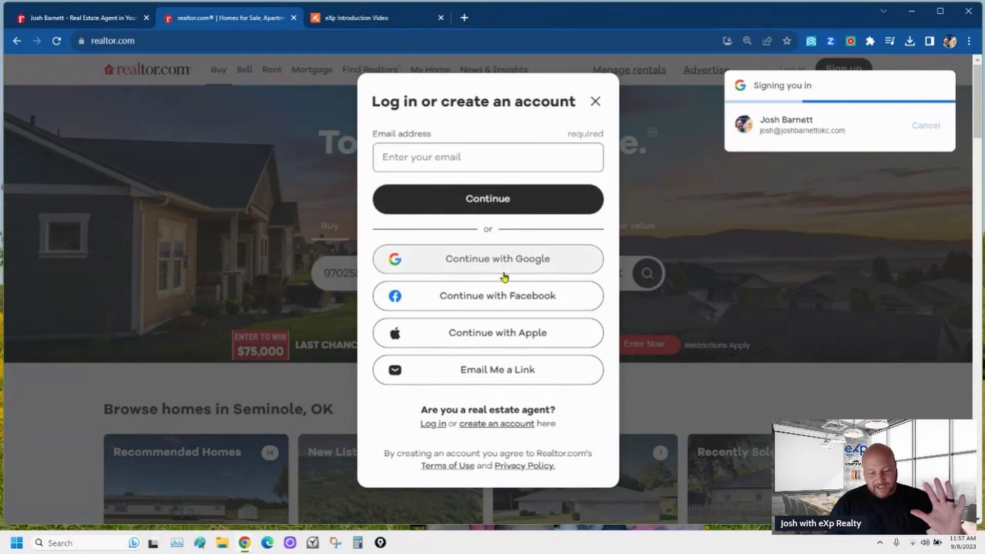
pyautogui.moveTo(422, 410); pyautogui.dragTo(556, 416)
pyautogui.moveTo(429, 410); pyautogui.dragTo(540, 411)
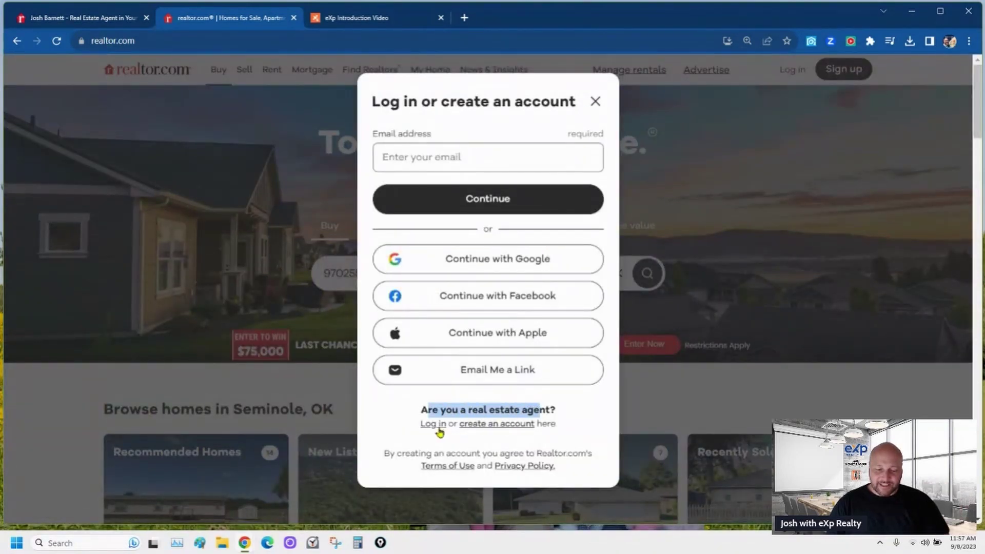
pyautogui.click(434, 424)
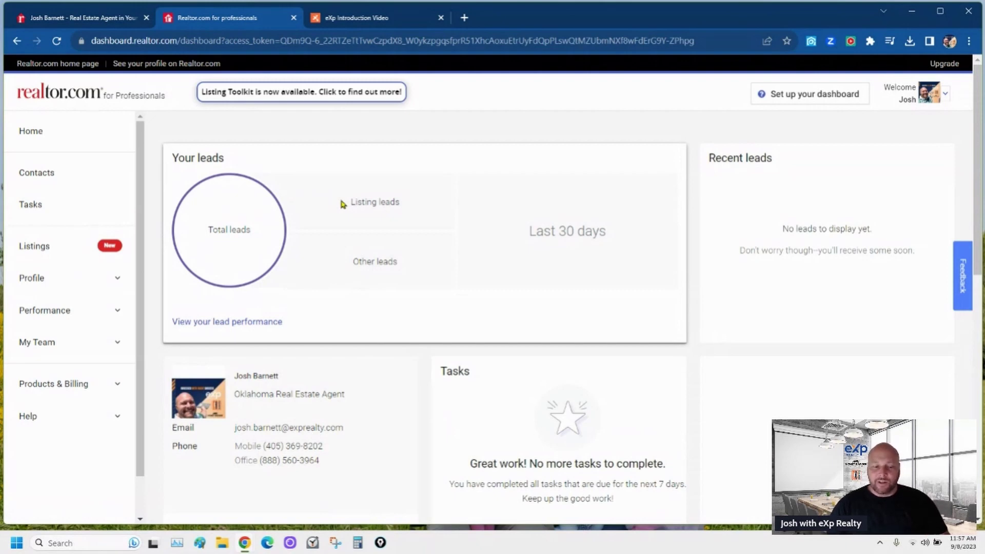
# - Open Manage profile under the sidebar's Profile section and reload after the 413 error
pyautogui.click(103, 279)
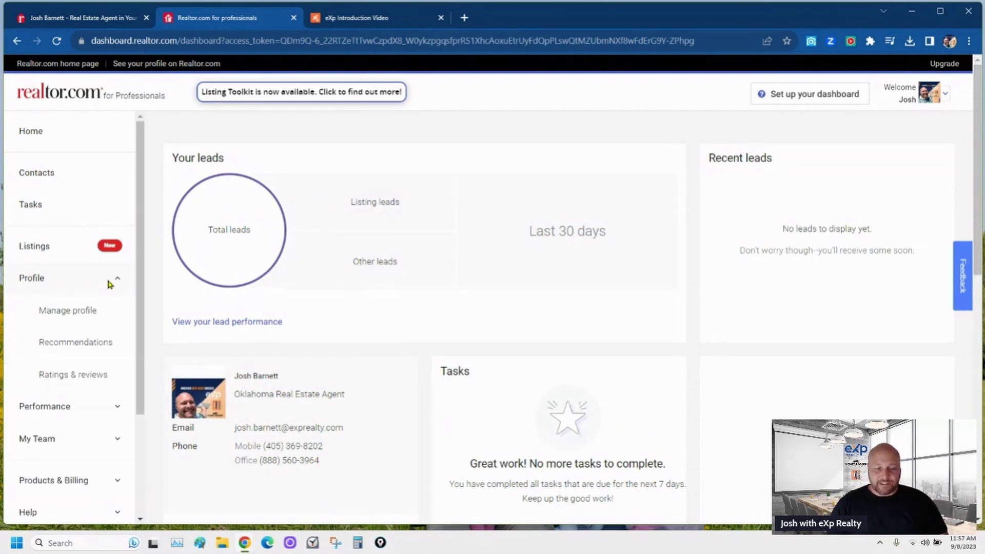
pyautogui.click(85, 316)
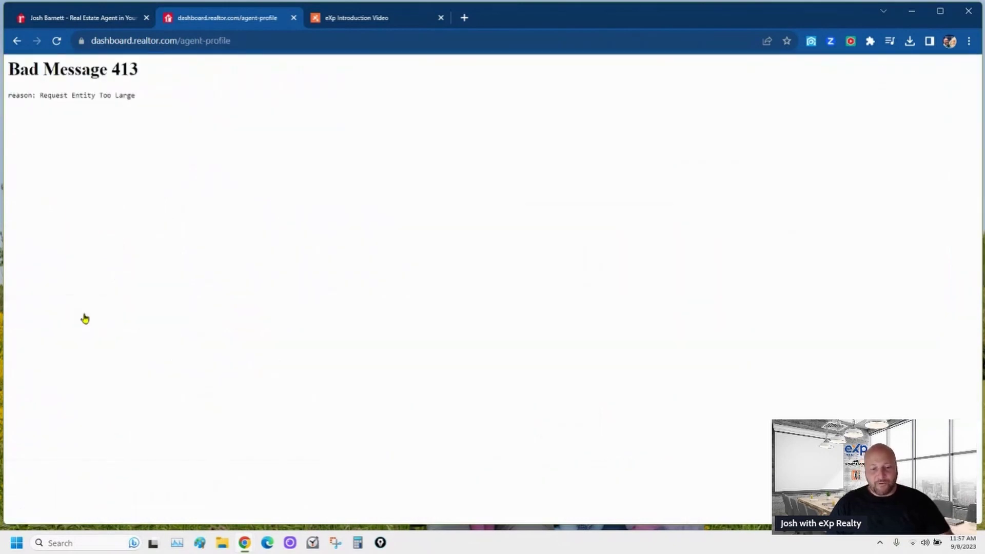
pyautogui.click(156, 41)
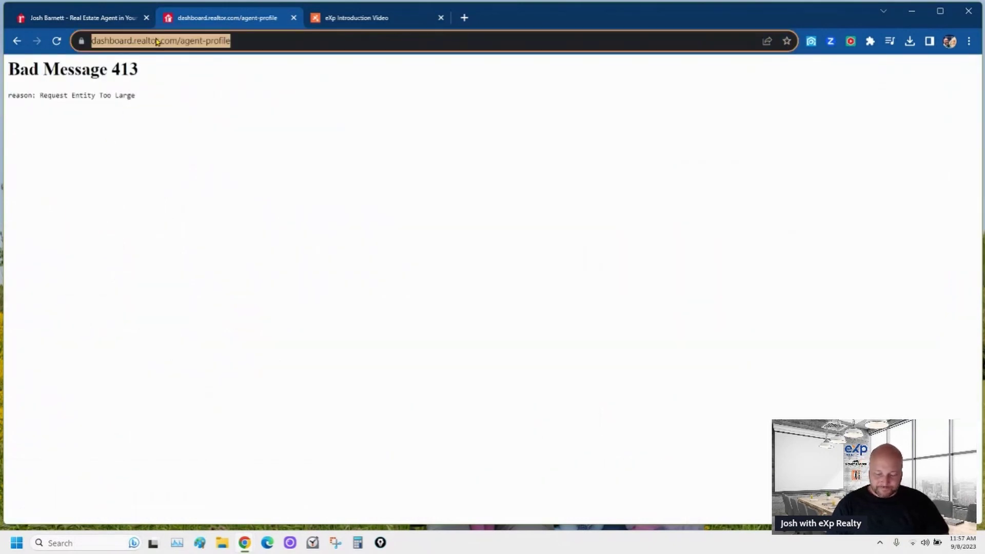
pyautogui.press('Return')
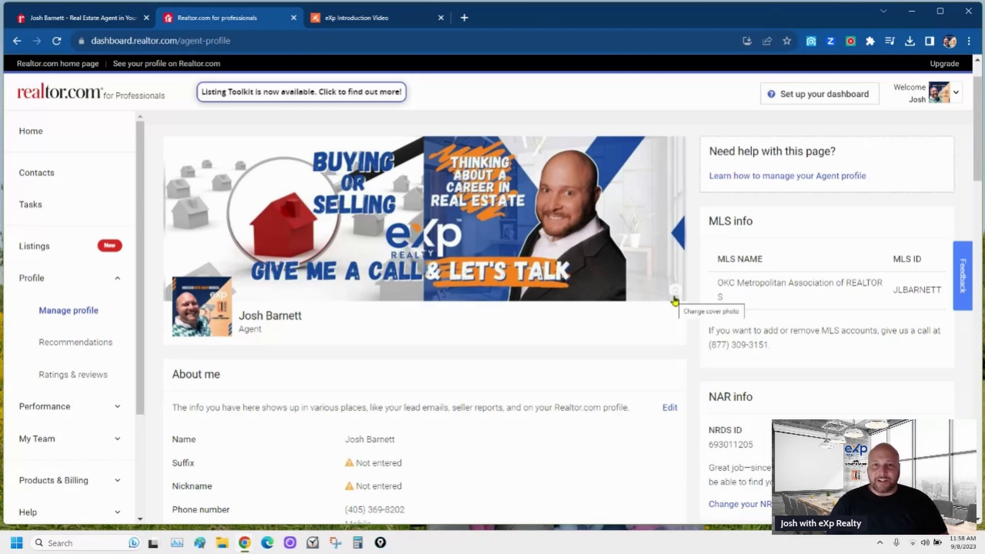
pyautogui.moveTo(205, 321)
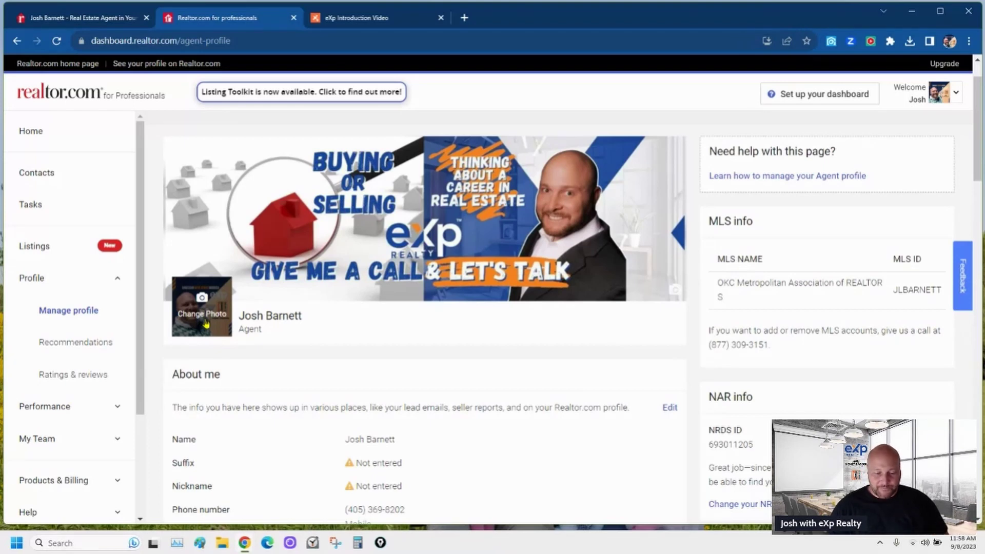
pyautogui.scroll(-4, 208, 322)
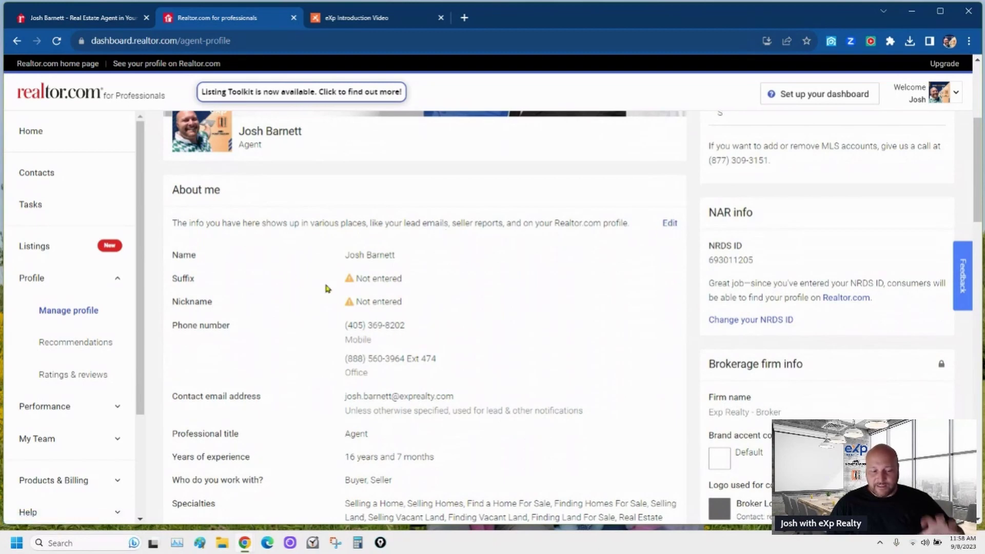
# - Edit the About me section and keep Agent as the professional title
pyautogui.click(670, 224)
pyautogui.scroll(-2, 559, 319)
pyautogui.scroll(-1, 561, 323)
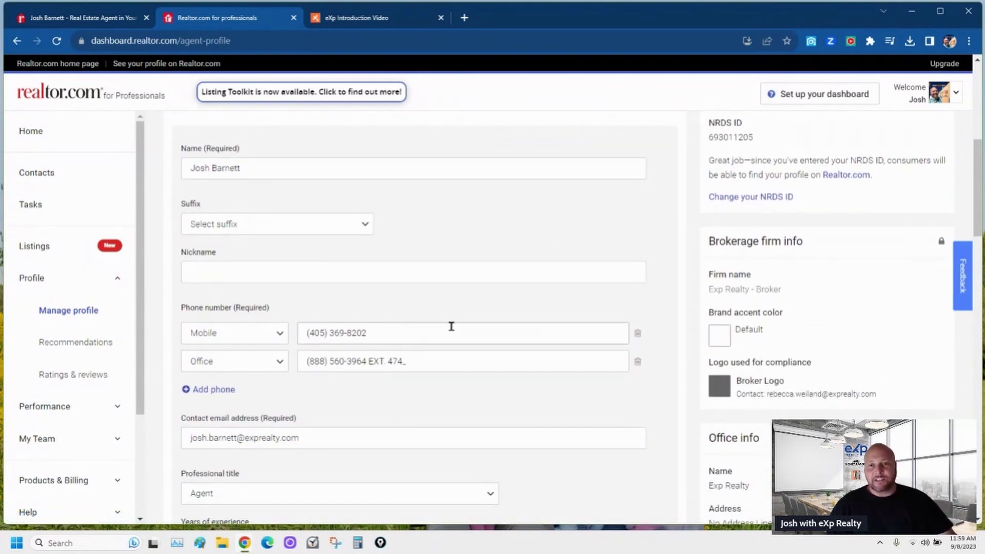
pyautogui.scroll(-1, 459, 333)
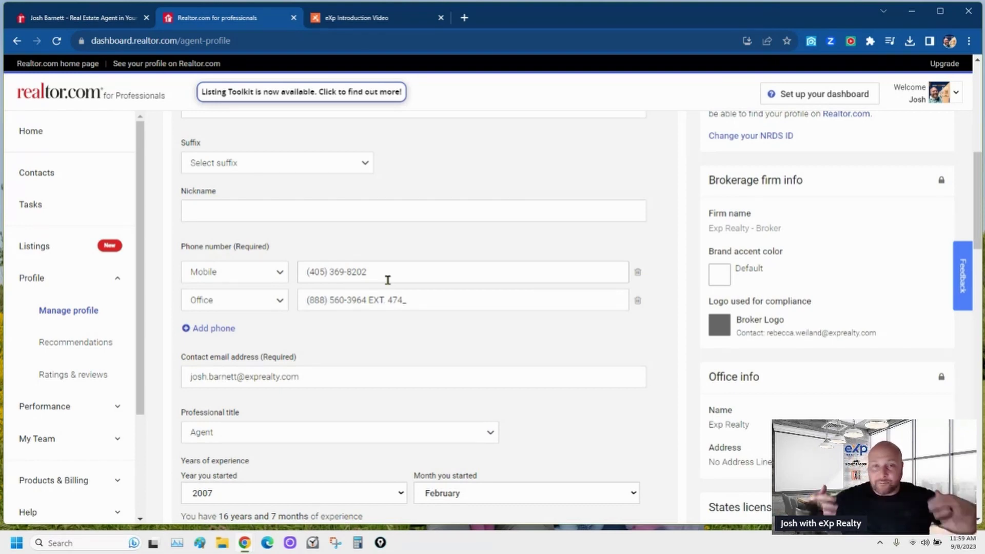
pyautogui.scroll(-3, 388, 279)
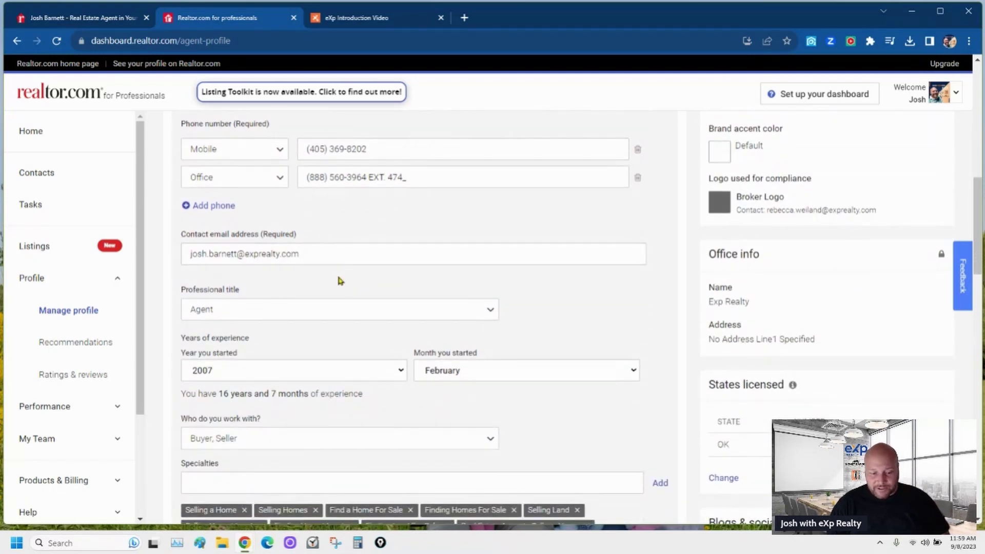
pyautogui.scroll(-2, 334, 274)
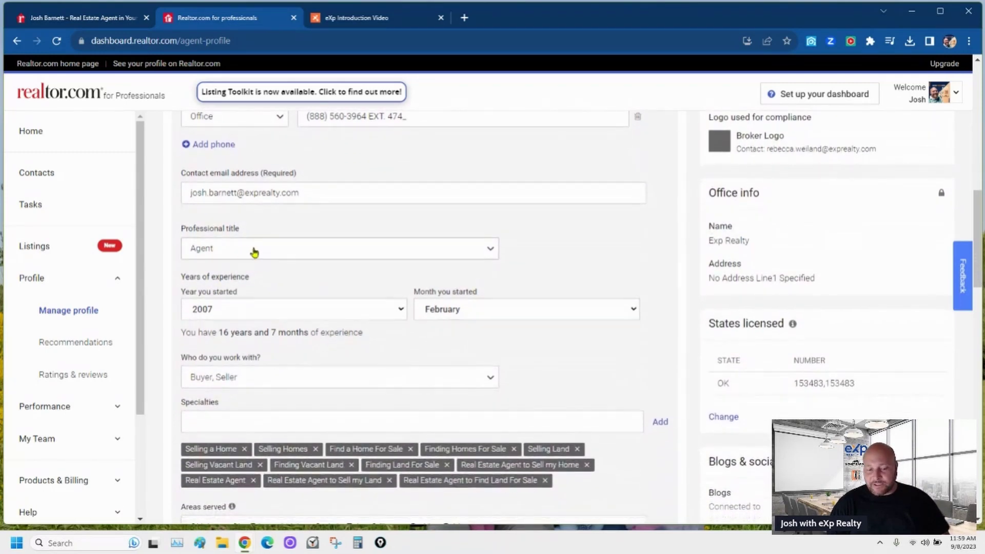
pyautogui.click(272, 255)
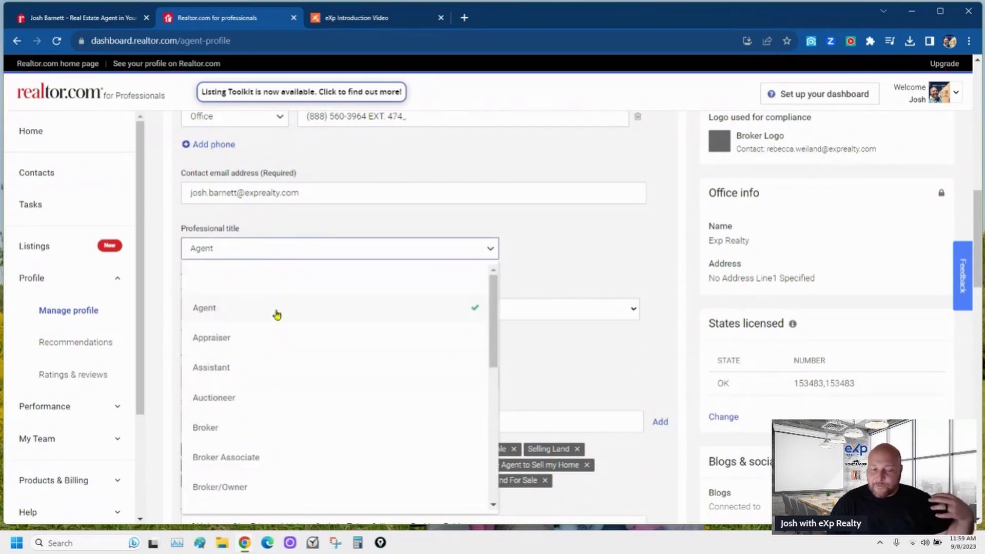
pyautogui.click(277, 311)
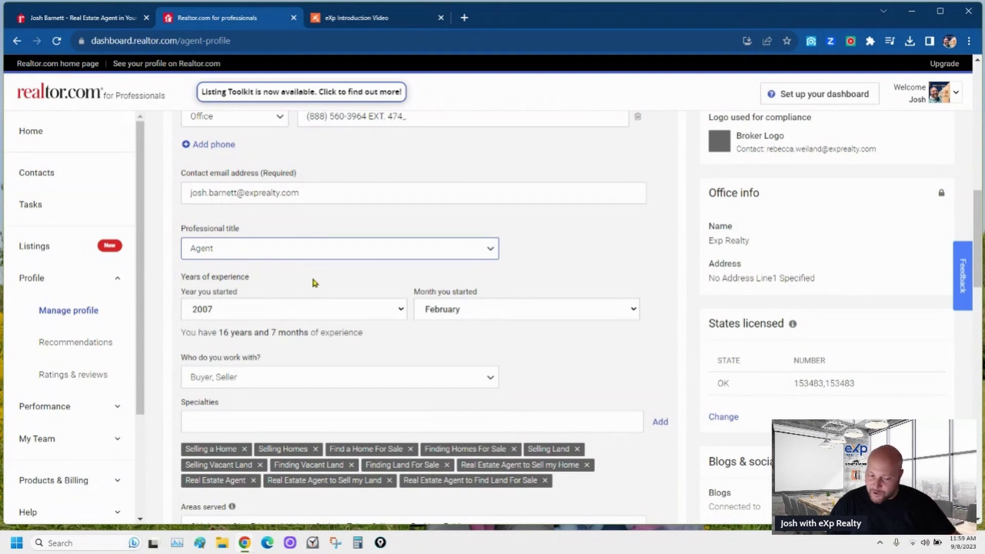
pyautogui.scroll(-1, 321, 286)
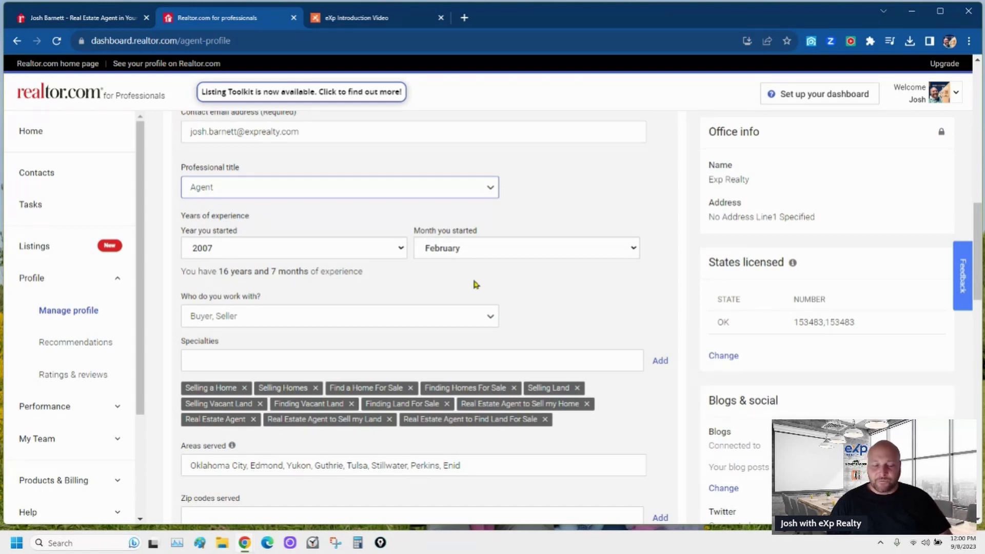
pyautogui.scroll(-1, 474, 283)
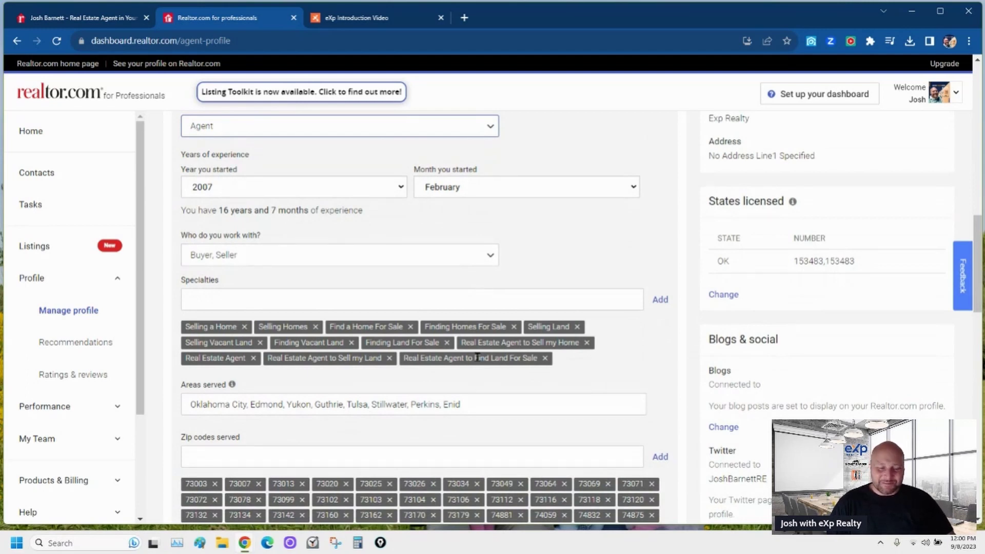
pyautogui.scroll(-1, 271, 307)
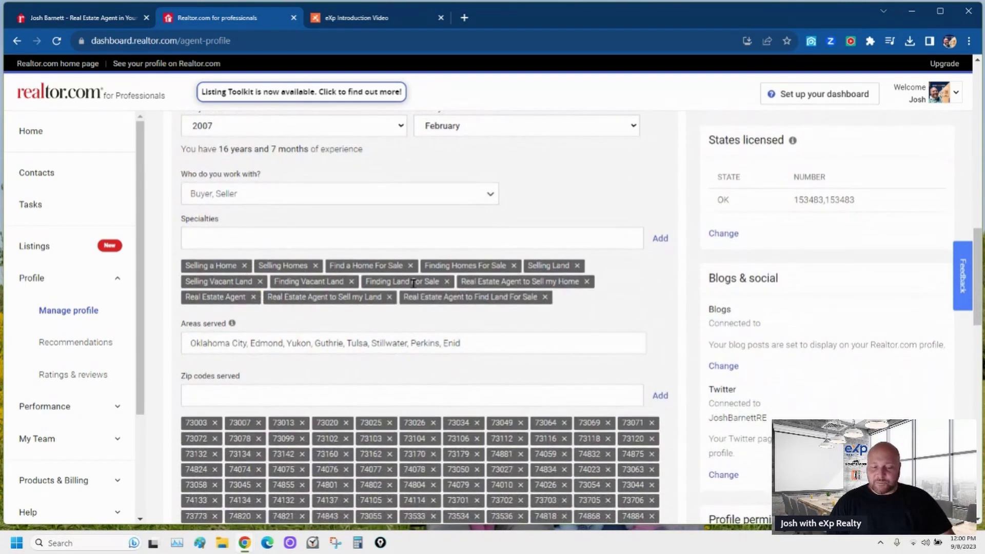
pyautogui.click(289, 242)
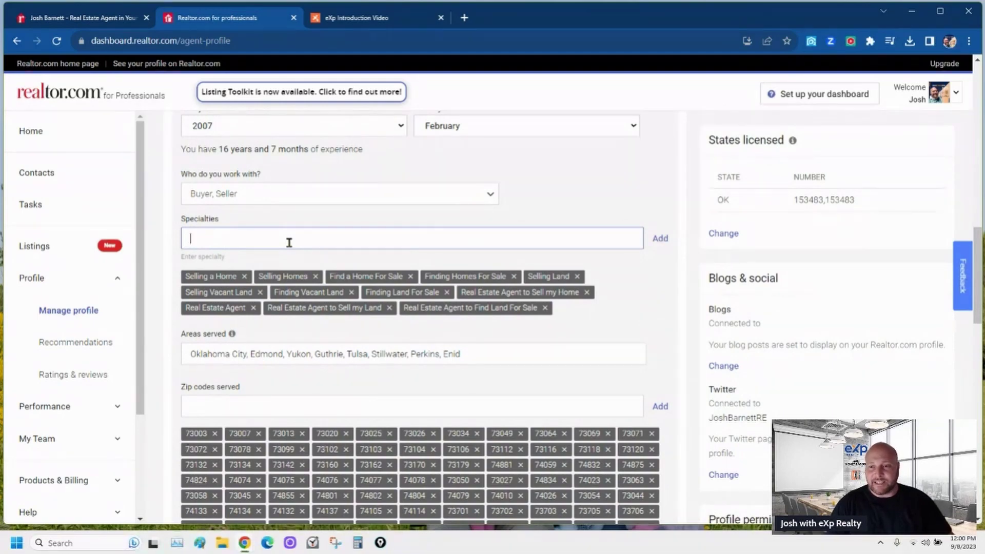
pyautogui.scroll(-2, 381, 310)
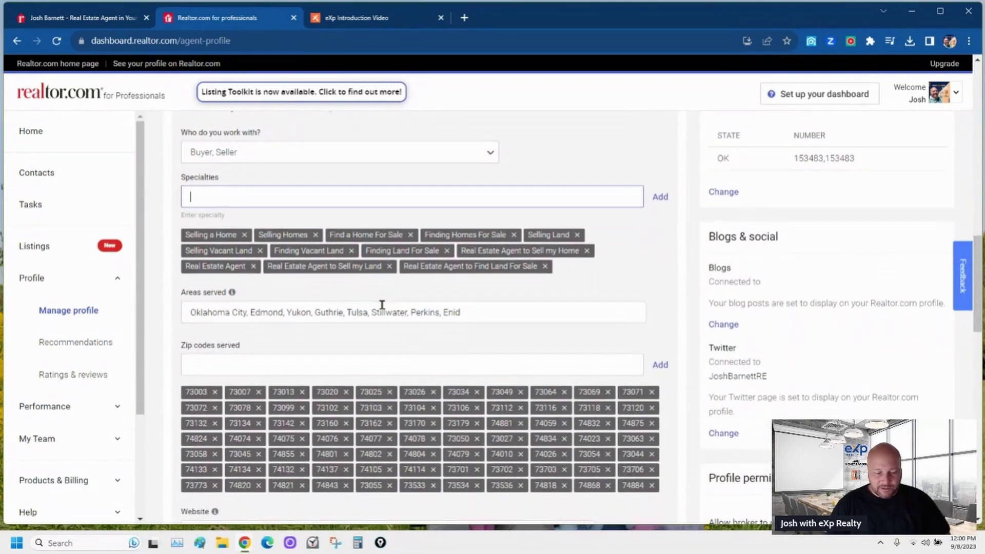
pyautogui.scroll(-1, 359, 308)
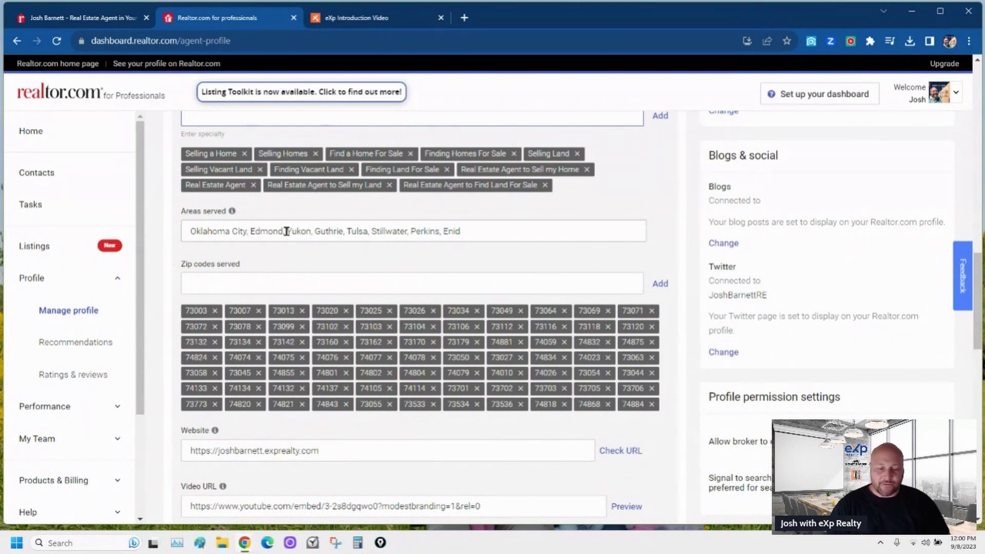
pyautogui.scroll(-1, 296, 254)
pyautogui.scroll(-1, 297, 259)
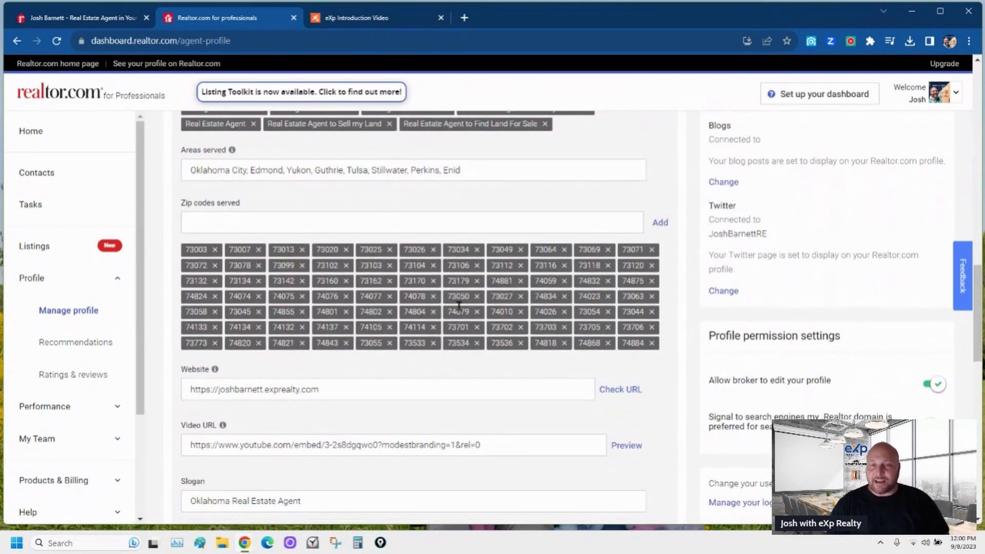
pyautogui.scroll(-3, 458, 306)
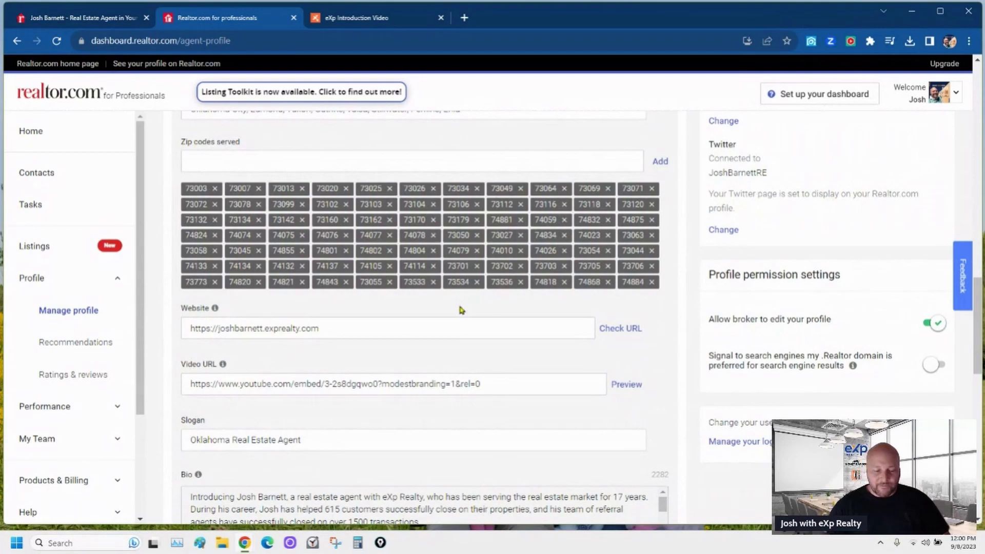
pyautogui.scroll(-3, 460, 310)
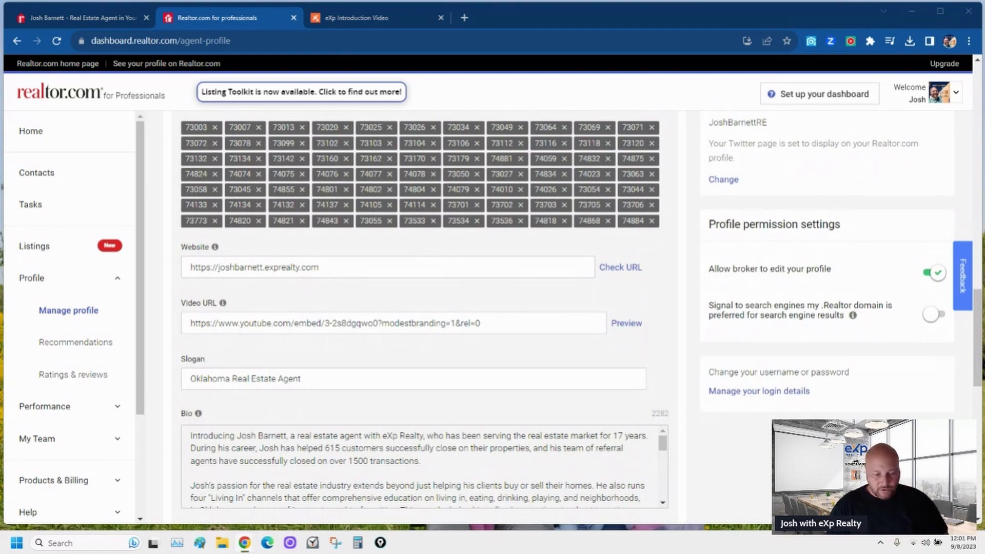
pyautogui.click(349, 266)
pyautogui.moveTo(362, 266); pyautogui.dragTo(179, 260)
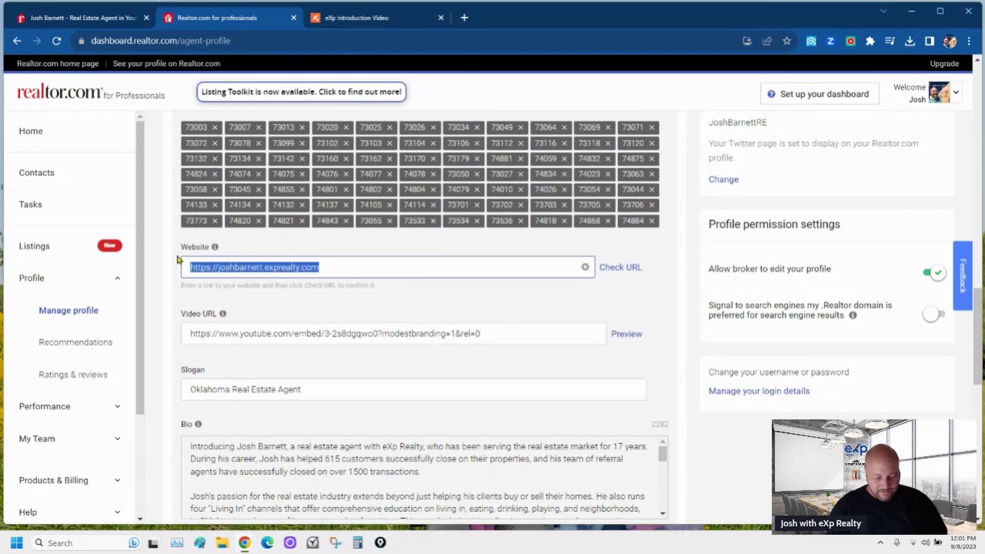
pyautogui.write('https://www.oklearnmore.com/')
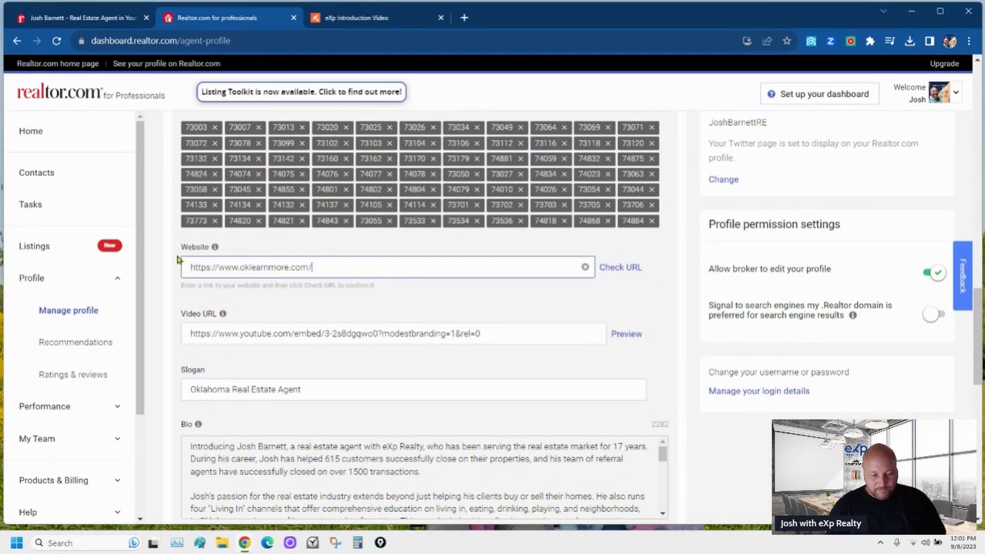
pyautogui.click(619, 267)
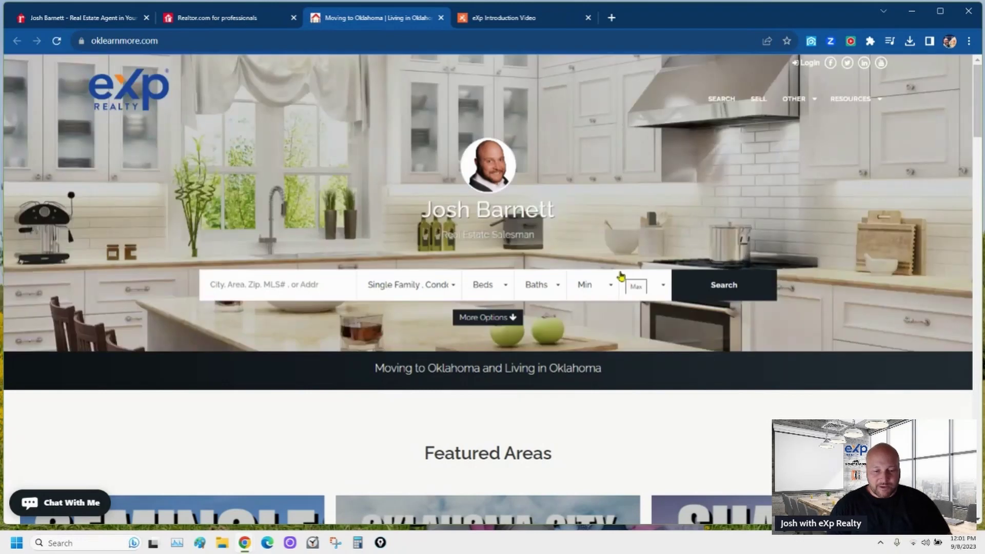
pyautogui.click(230, 17)
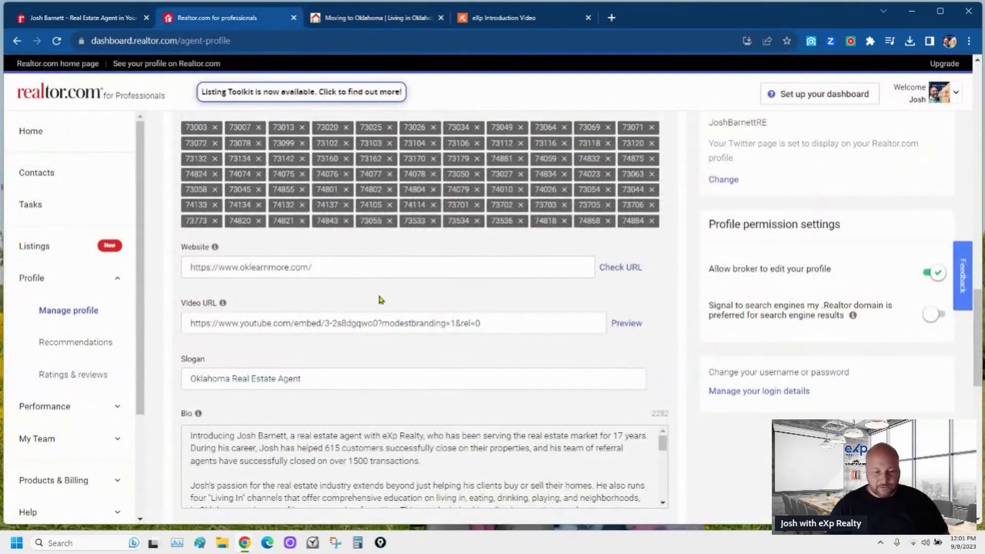
# - Scroll the oklearnmore.com homepage through featured areas, listings and open houses to Latest Blog Posts
pyautogui.click(408, 16)
pyautogui.scroll(-9, 725, 269)
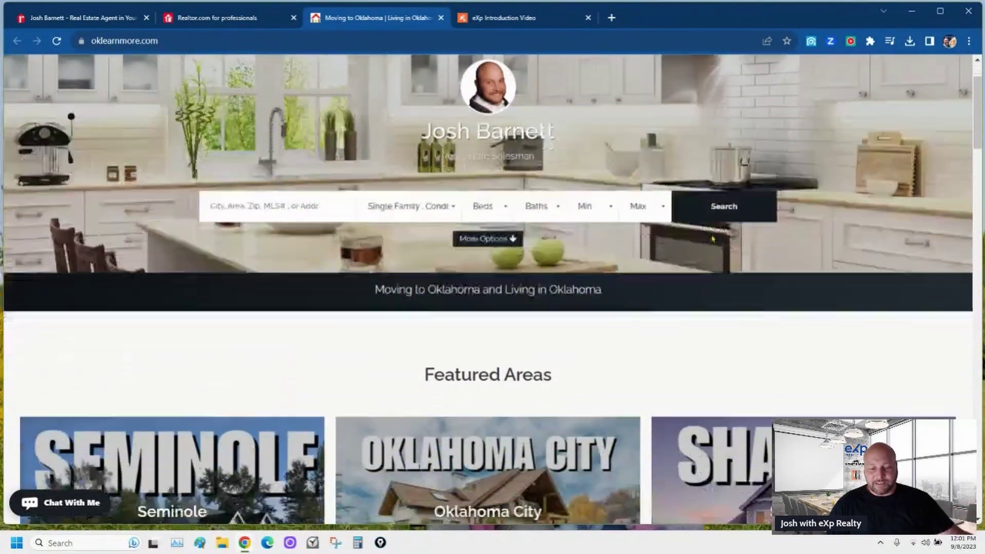
pyautogui.scroll(-4, 727, 285)
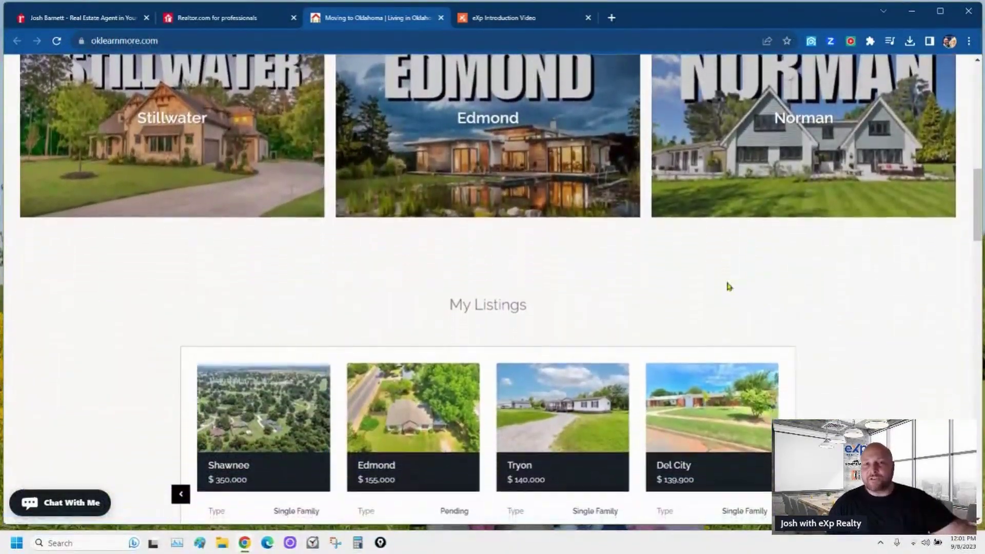
pyautogui.scroll(-2, 729, 286)
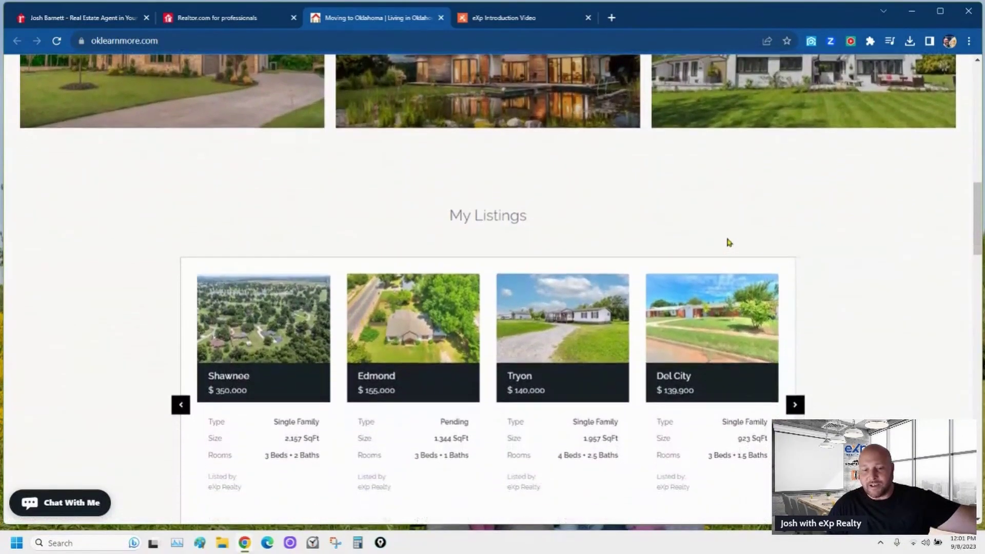
pyautogui.scroll(-2, 817, 267)
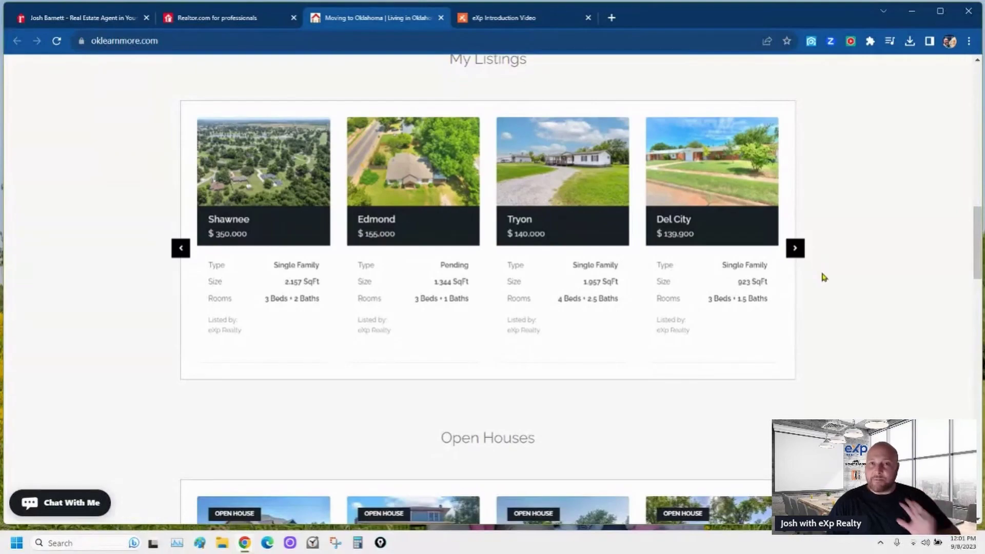
pyautogui.scroll(-5, 823, 277)
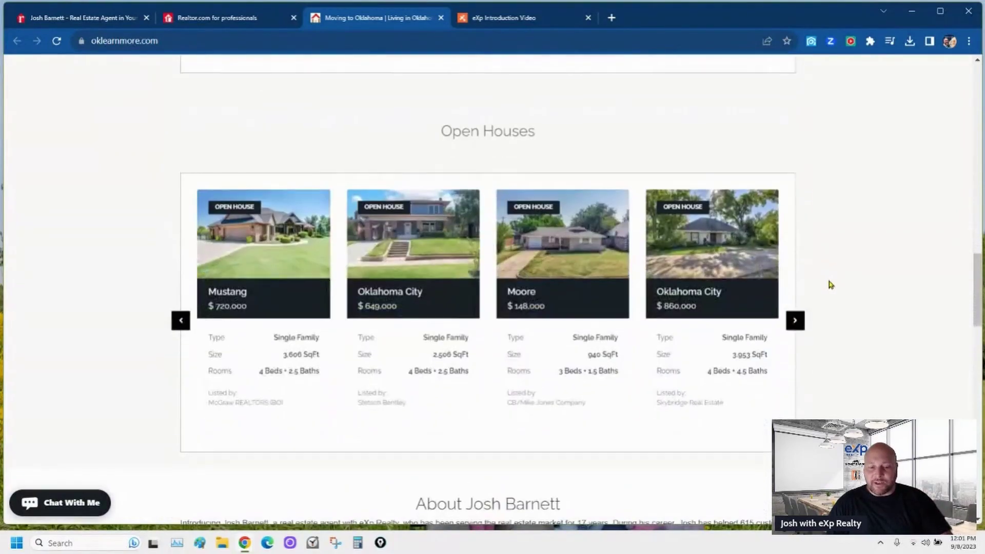
pyautogui.scroll(-7, 851, 286)
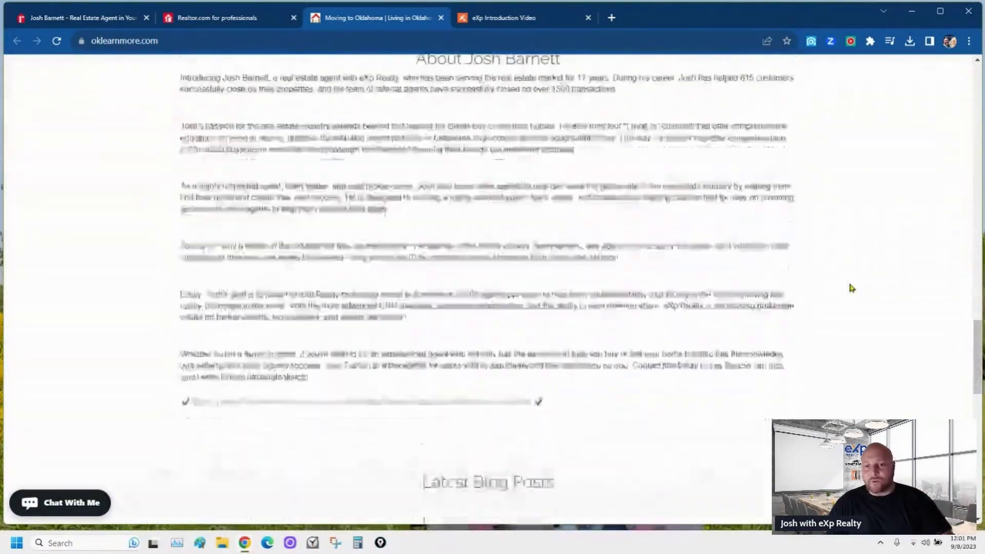
pyautogui.scroll(-6, 850, 289)
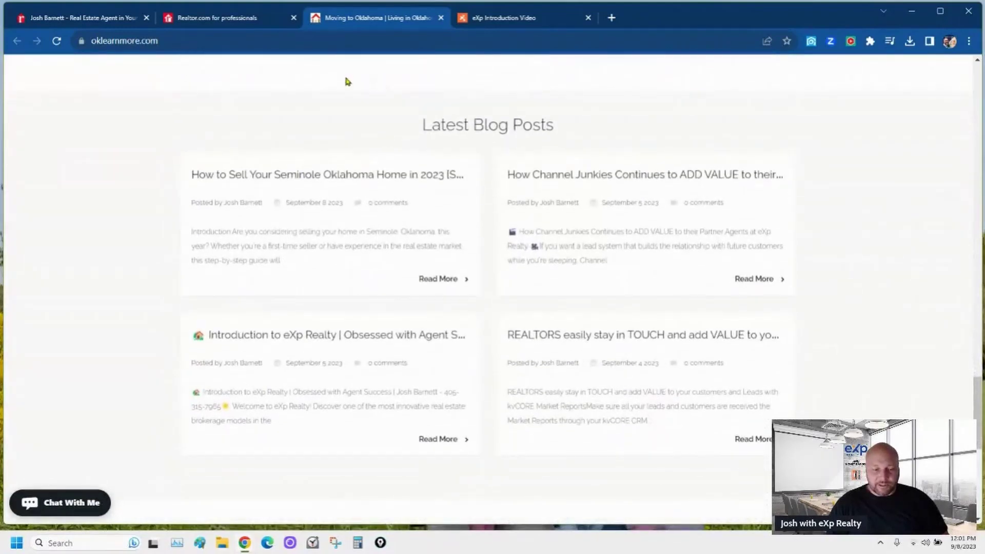
# - Go back to the profile form showing the oklearnmore.com website, then start a fresh tab
pyautogui.click(255, 18)
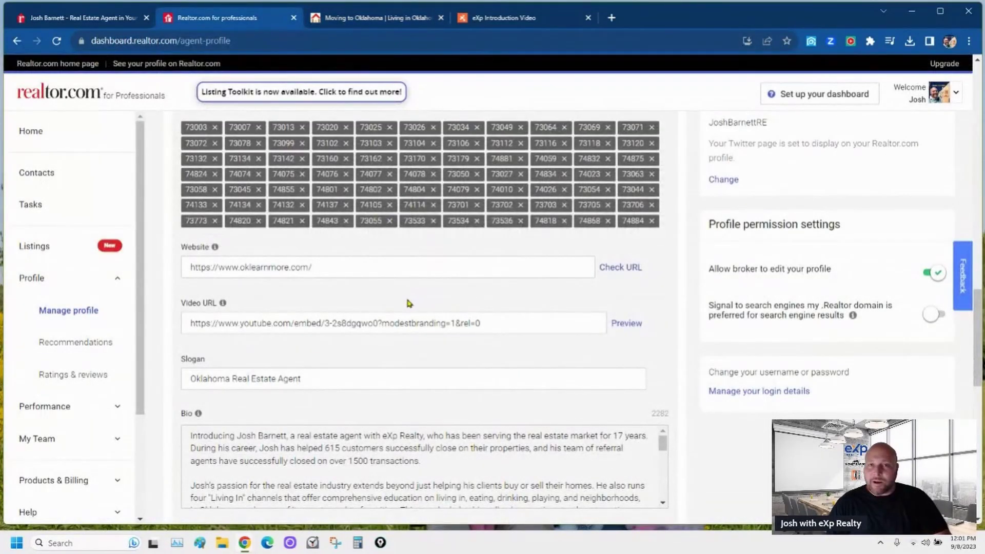
pyautogui.scroll(-1, 362, 301)
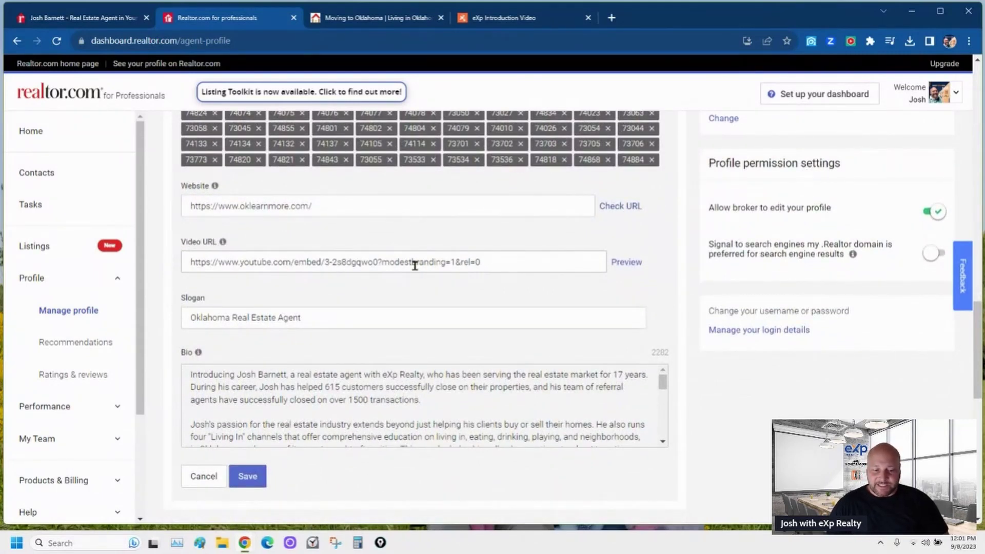
pyautogui.click(612, 19)
# - Load YouTube, switch to the 'Moving to and Living in Oklahoma' channel and open YouTube Studio
pyautogui.write('you')
pyautogui.press('Return')
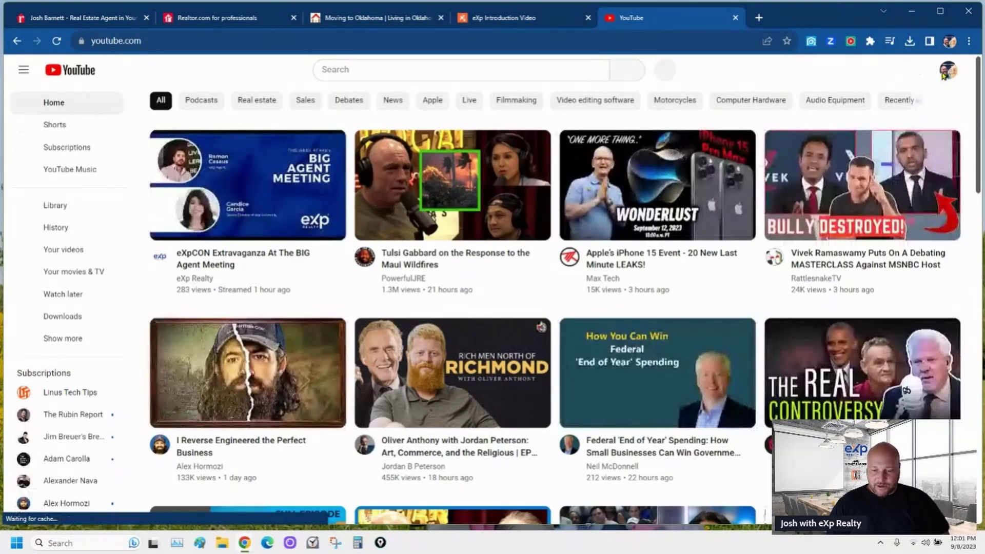
pyautogui.click(948, 69)
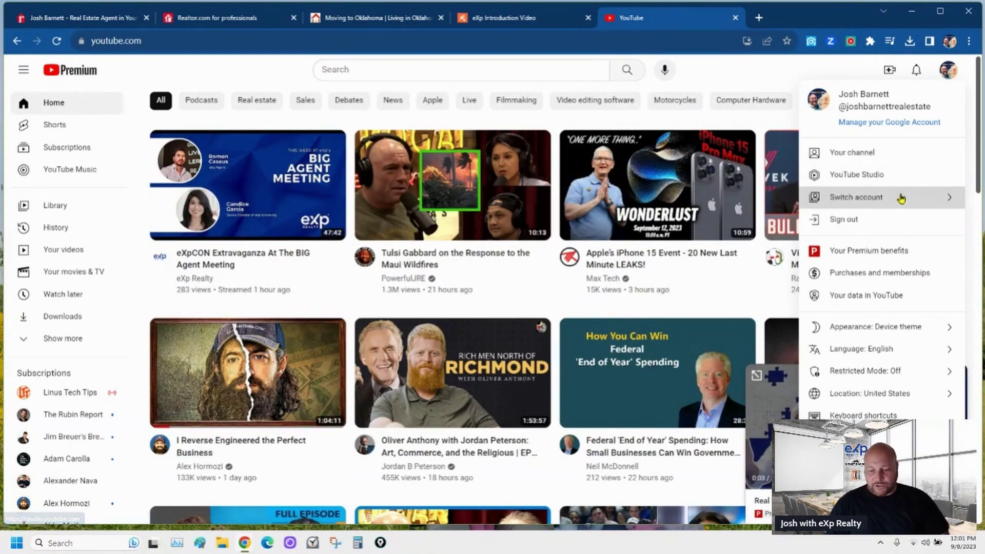
pyautogui.click(901, 197)
pyautogui.click(881, 174)
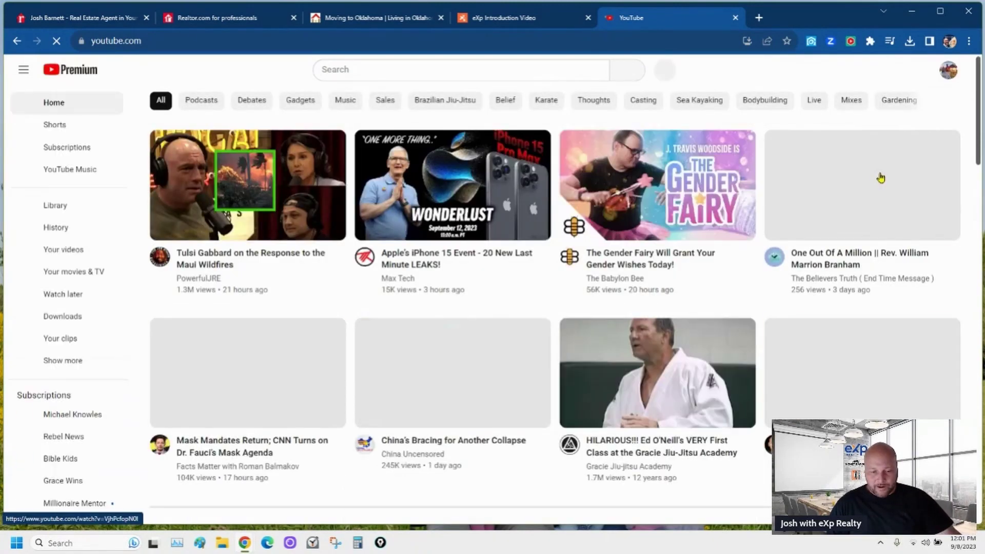
pyautogui.click(948, 69)
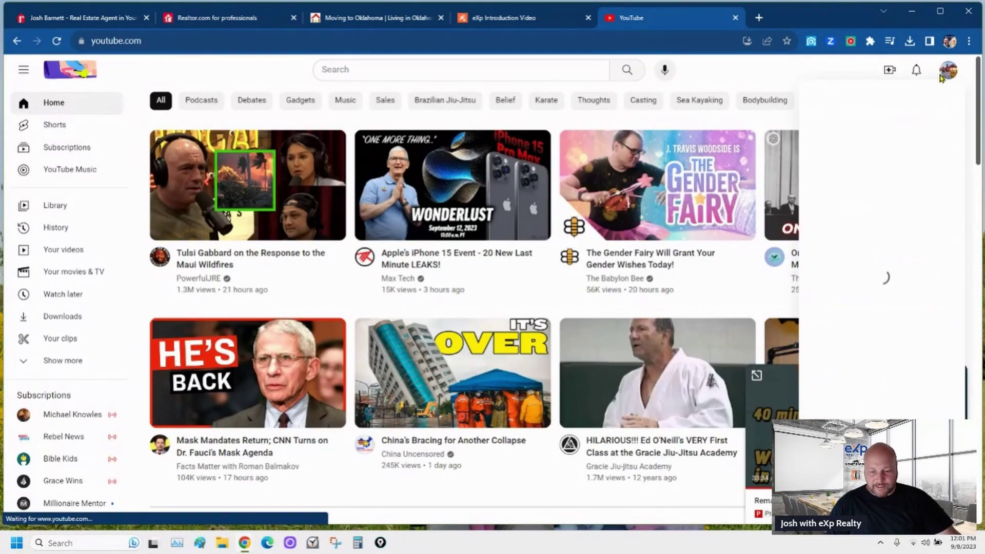
pyautogui.click(881, 175)
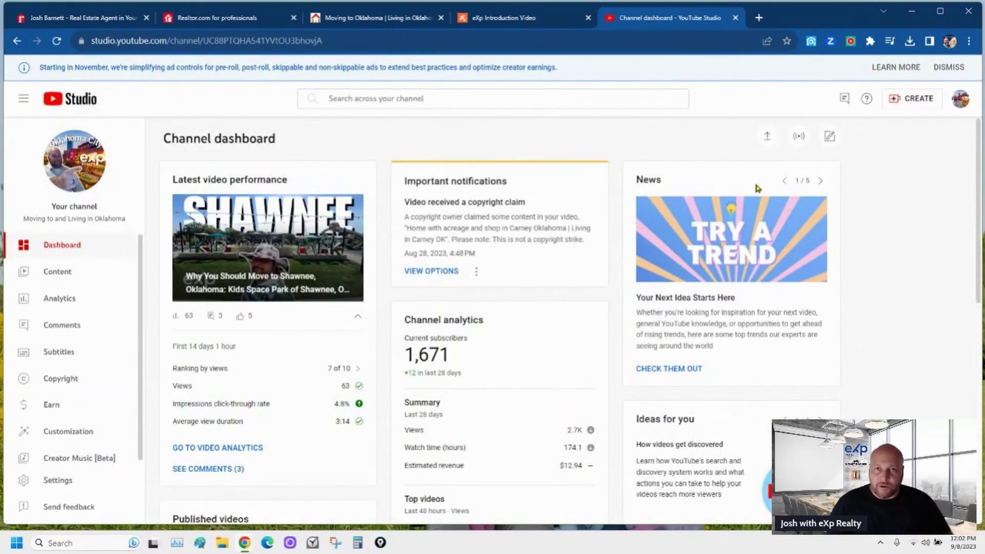
# - Find the Oklahoma City's Historic Homes video in the channel's uploaded content list
pyautogui.click(91, 271)
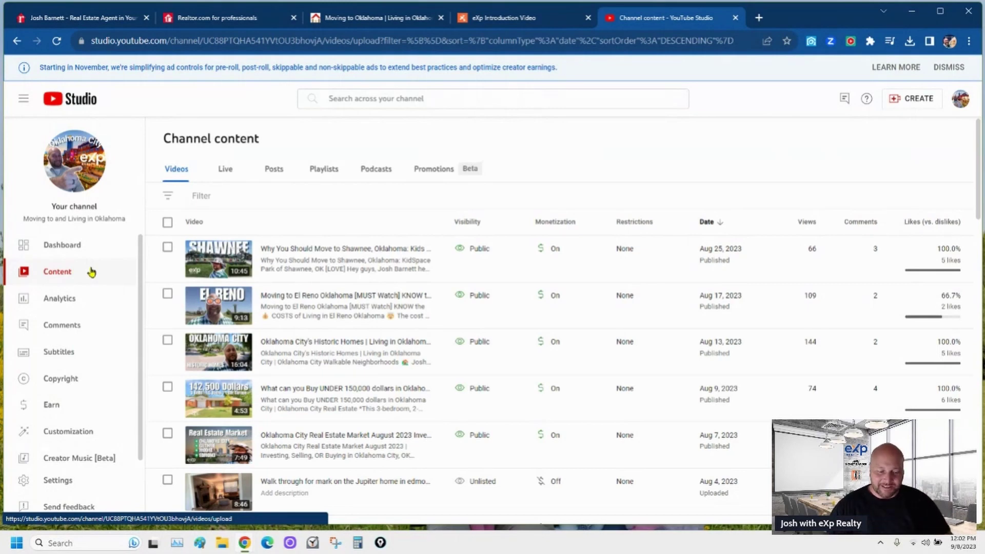
pyautogui.scroll(-1, 307, 303)
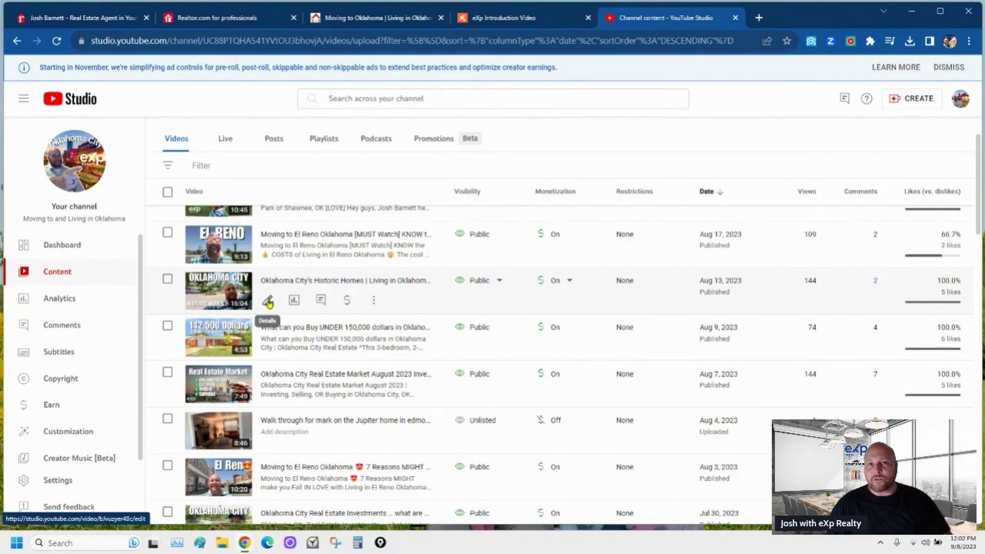
pyautogui.click(373, 300)
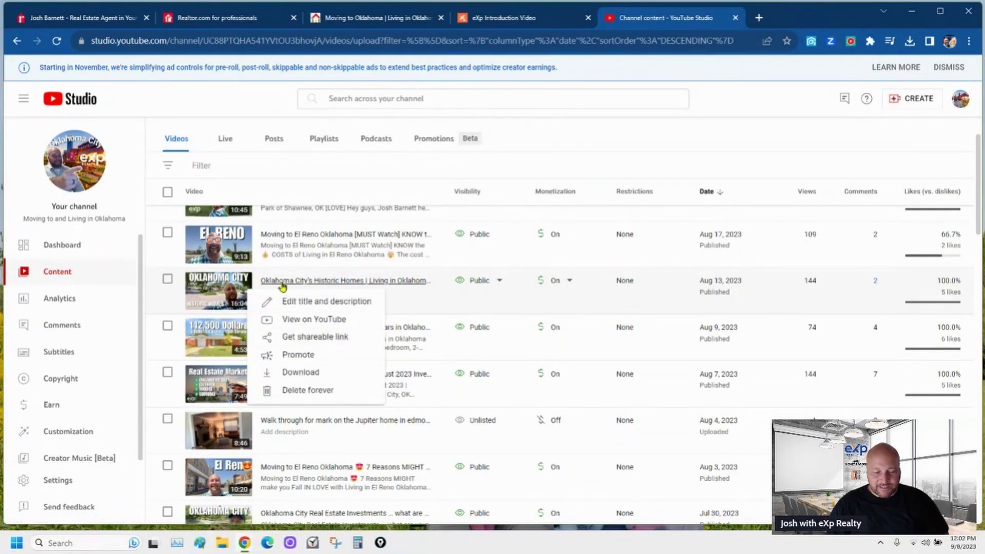
pyautogui.click(503, 173)
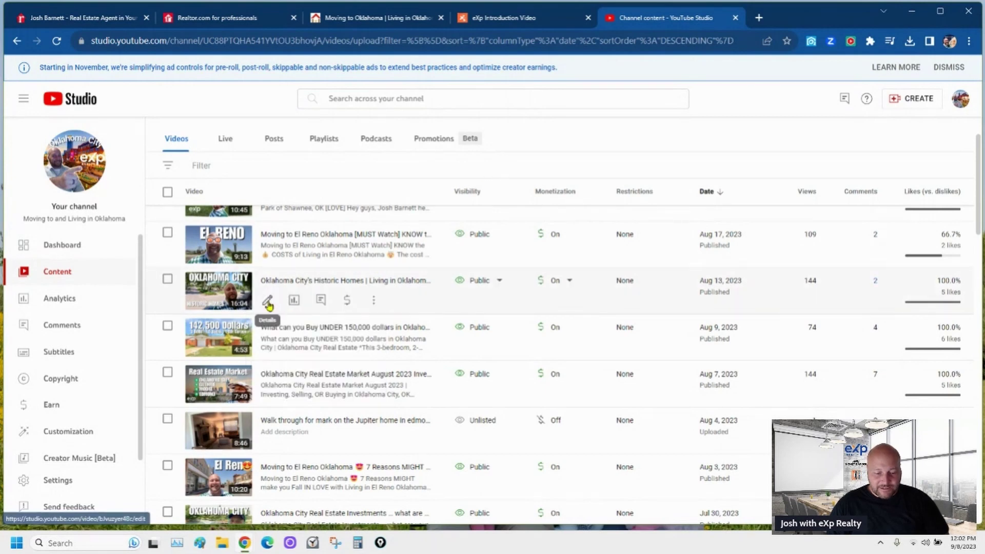
pyautogui.click(374, 300)
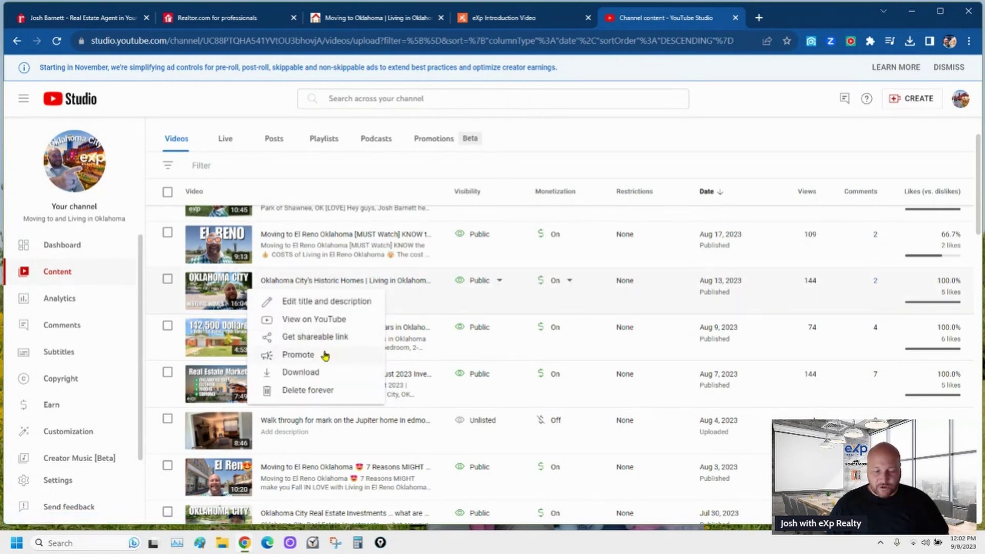
pyautogui.click(512, 169)
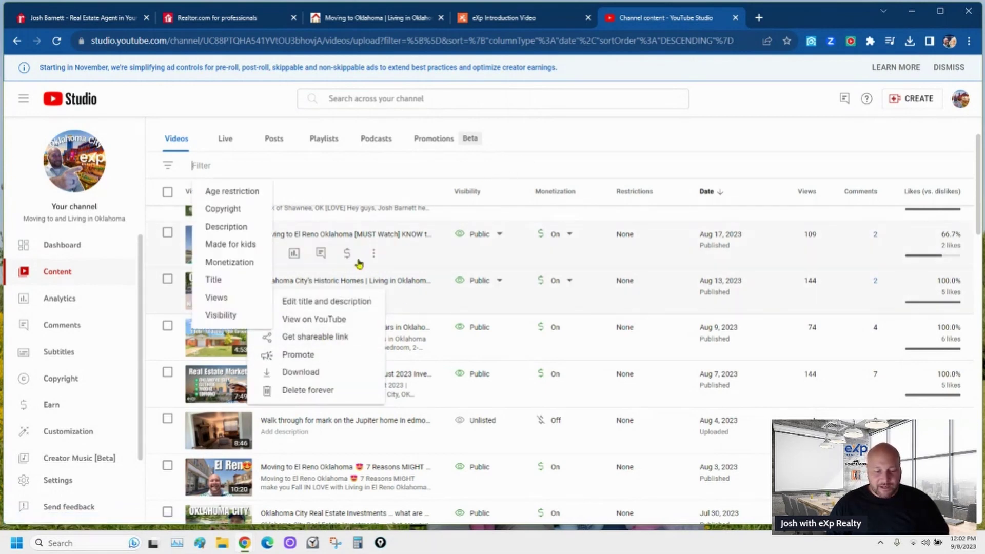
pyautogui.press('Escape')
# - Copy the video's youtu.be short link from its details page and return to Realtor.com
pyautogui.click(270, 301)
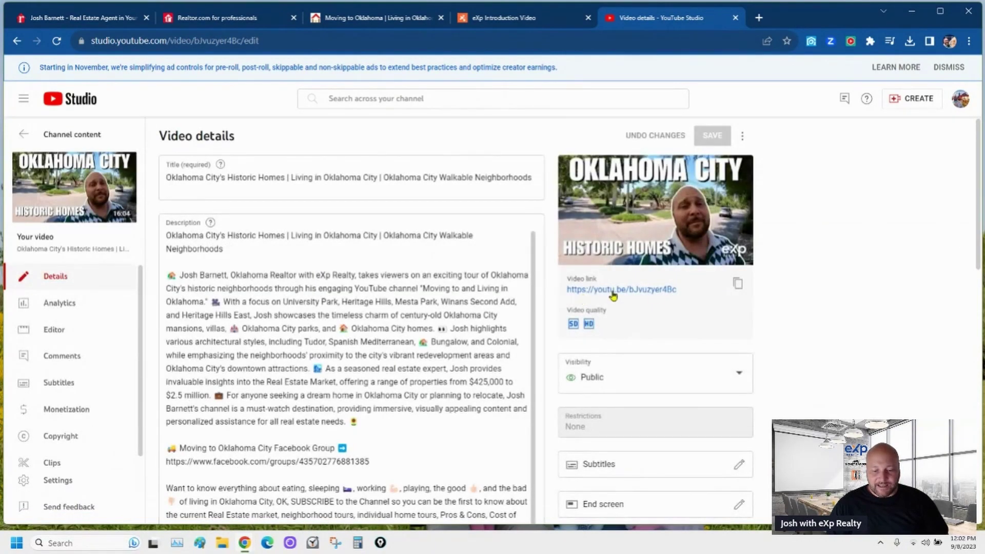
pyautogui.click(739, 284)
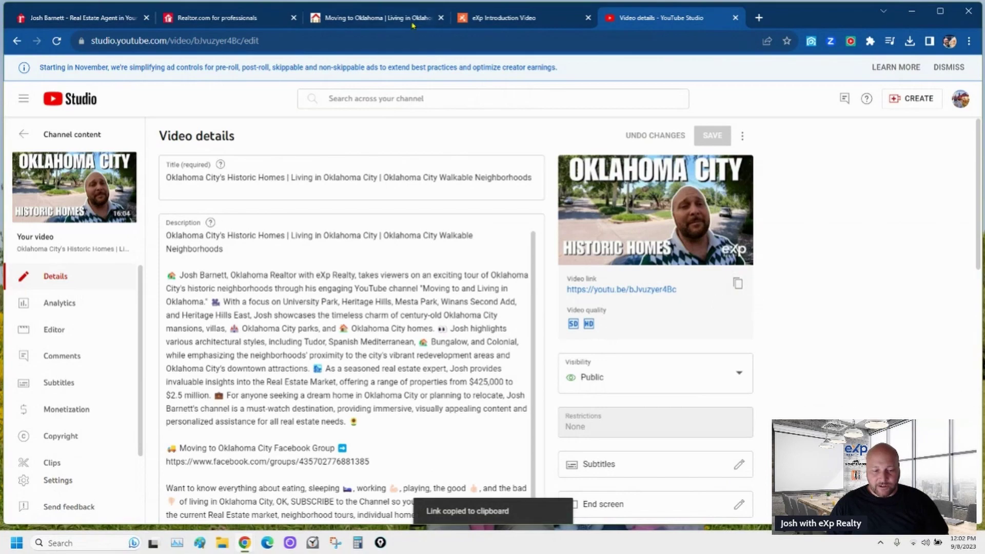
pyautogui.click(243, 15)
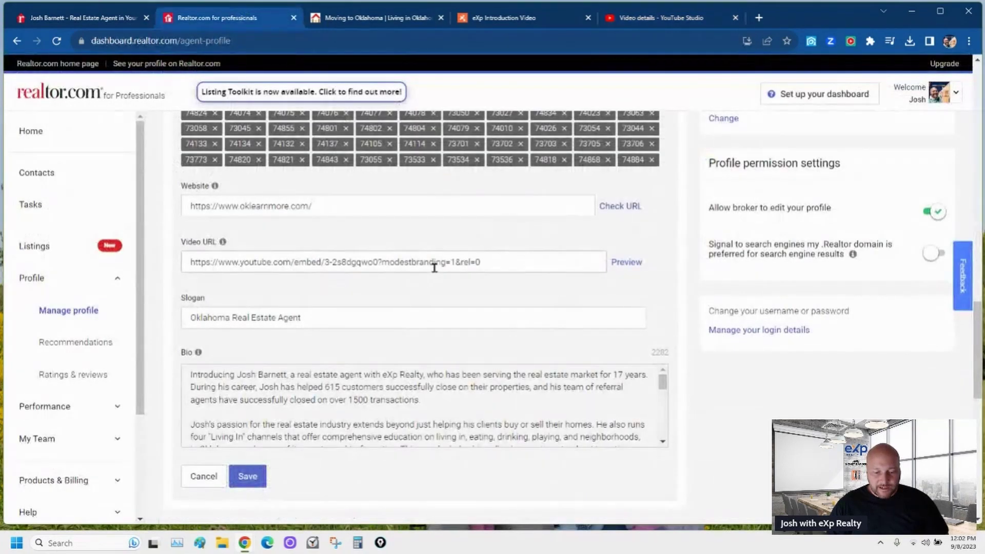
pyautogui.click(528, 263)
pyautogui.moveTo(543, 263); pyautogui.dragTo(177, 264)
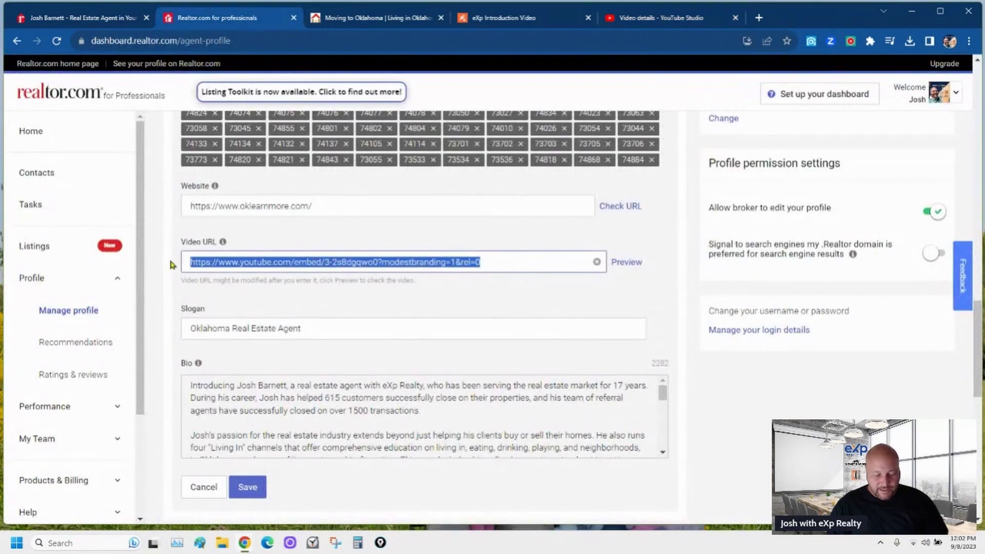
pyautogui.hotkey('ctrl', 'v')
pyautogui.click(626, 262)
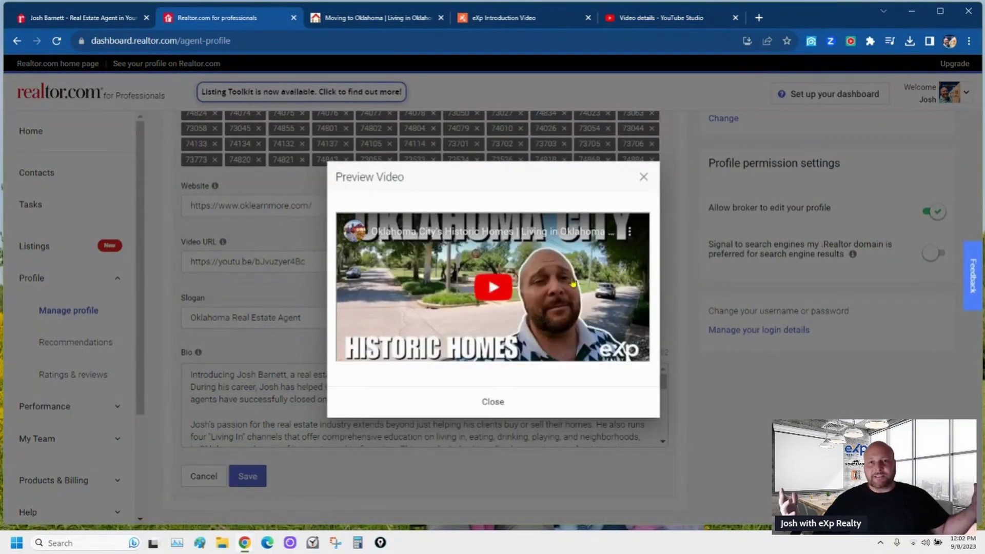
pyautogui.click(644, 177)
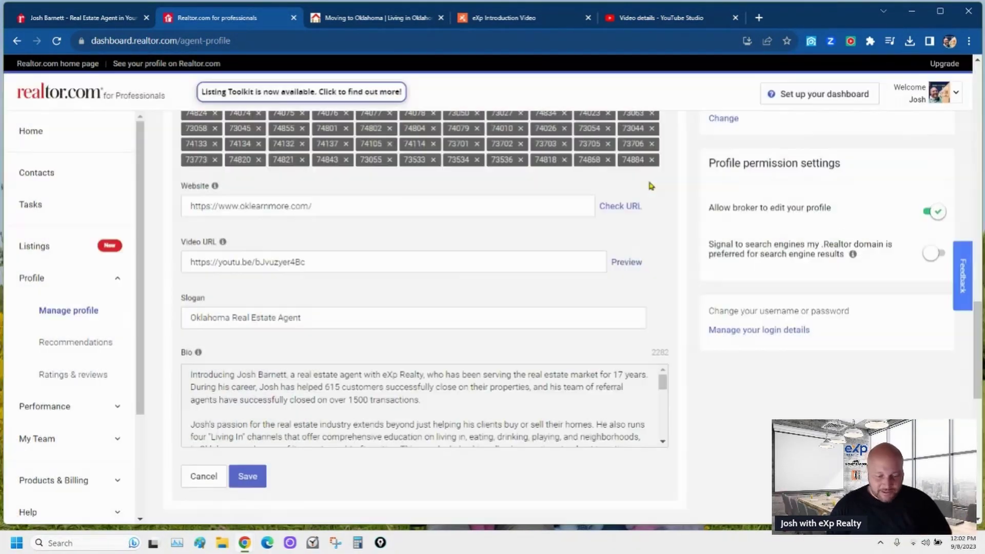
# - Save the updated agent profile
pyautogui.scroll(-1, 464, 350)
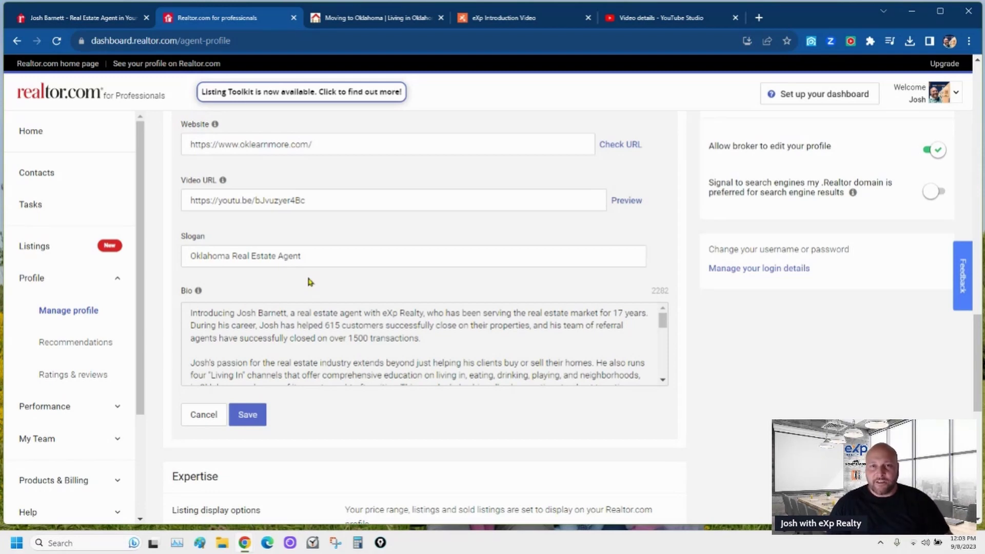
pyautogui.scroll(-1, 318, 293)
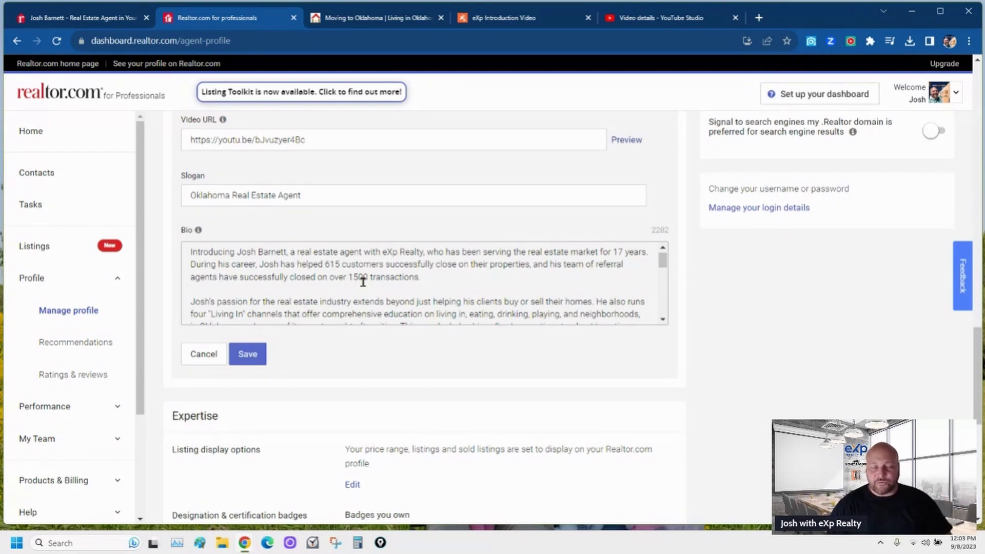
pyautogui.scroll(-2, 353, 297)
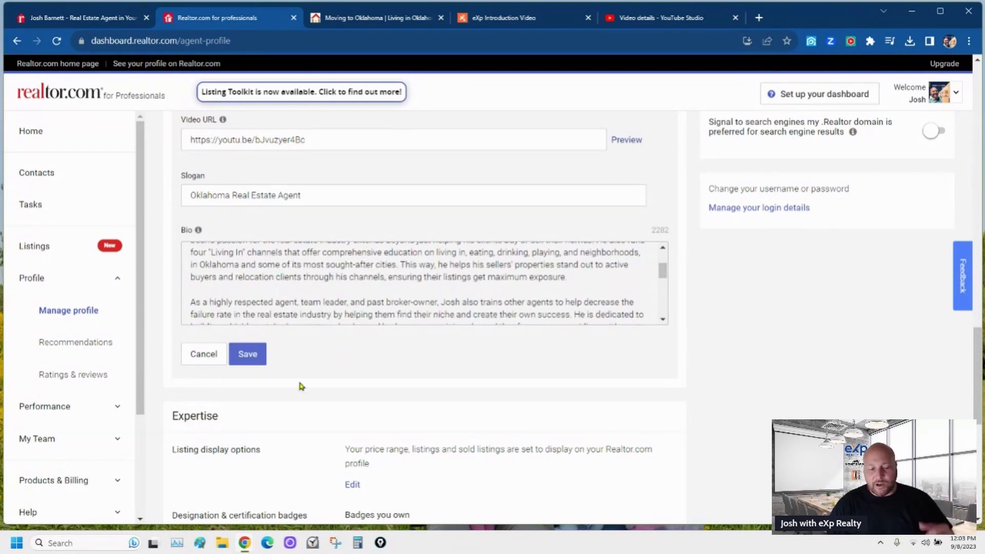
pyautogui.click(248, 357)
pyautogui.scroll(-6, 446, 380)
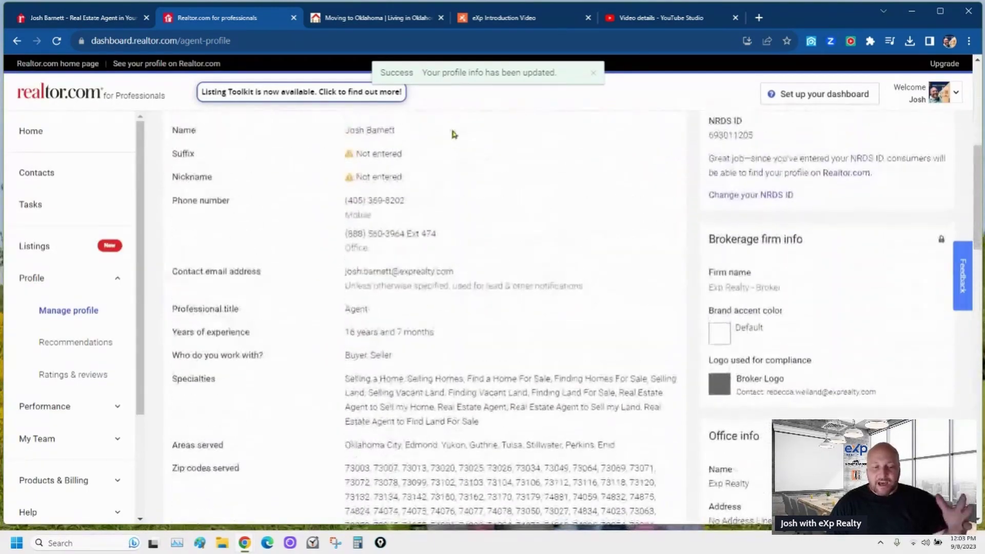
# - Reload the public agent profile and scroll down to its Video section
pyautogui.click(123, 17)
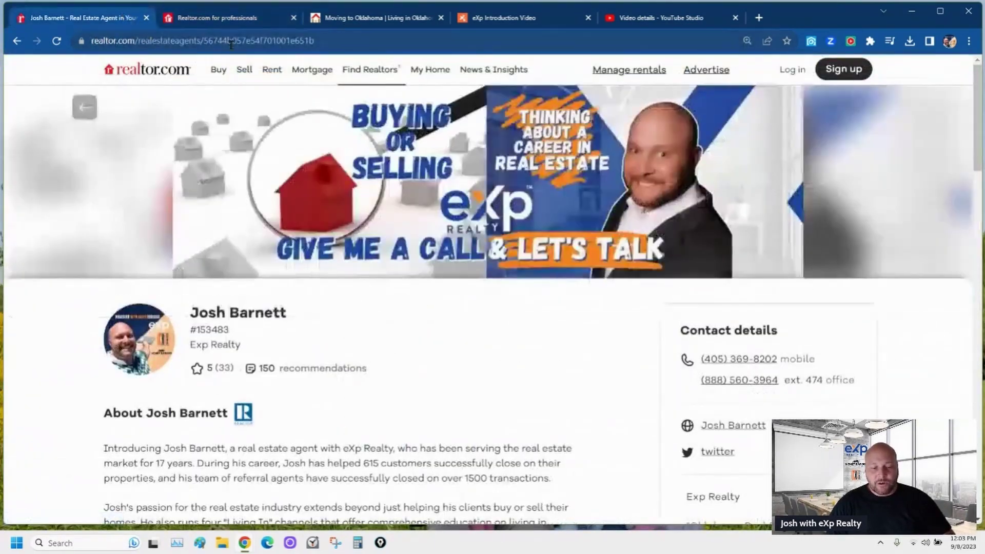
pyautogui.click(232, 45)
pyautogui.press('Return')
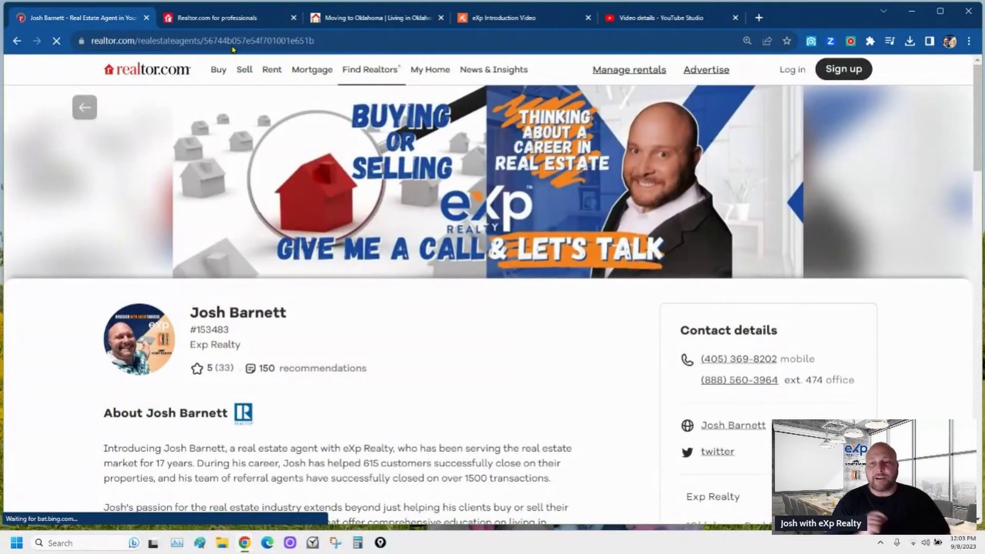
pyautogui.scroll(-9, 476, 376)
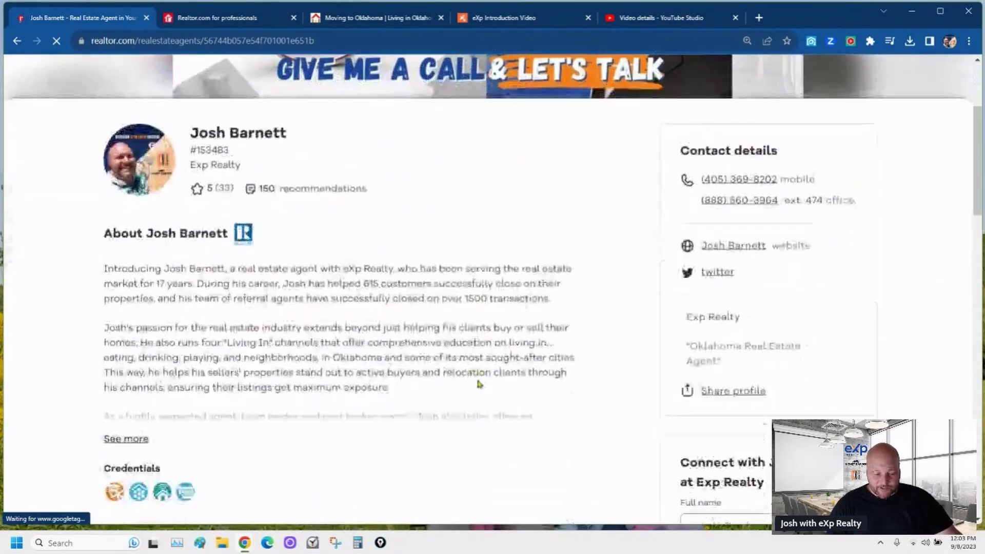
pyautogui.scroll(-8, 476, 376)
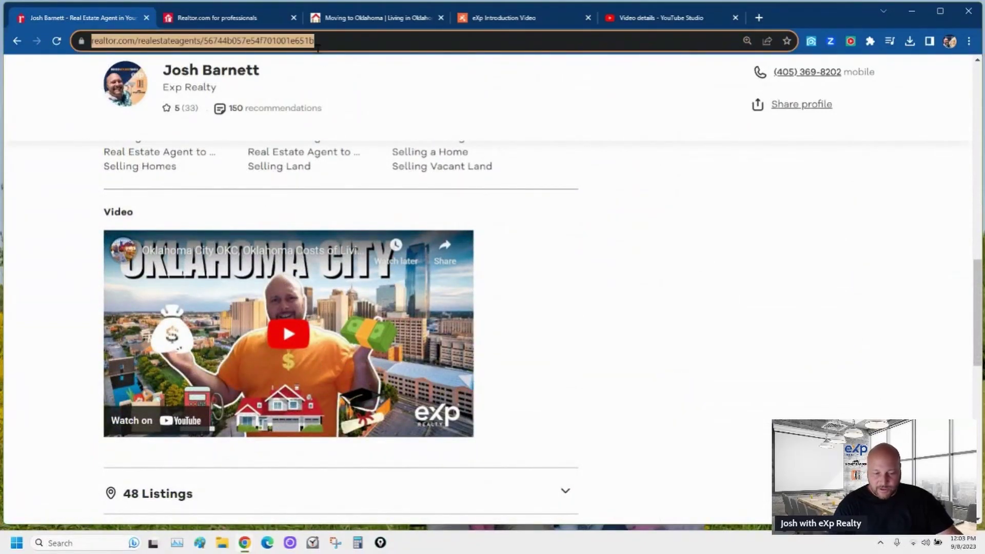
# - Refresh the public page again, then return to the dashboard showing the saved YouTube embed URL
pyautogui.press('F5')
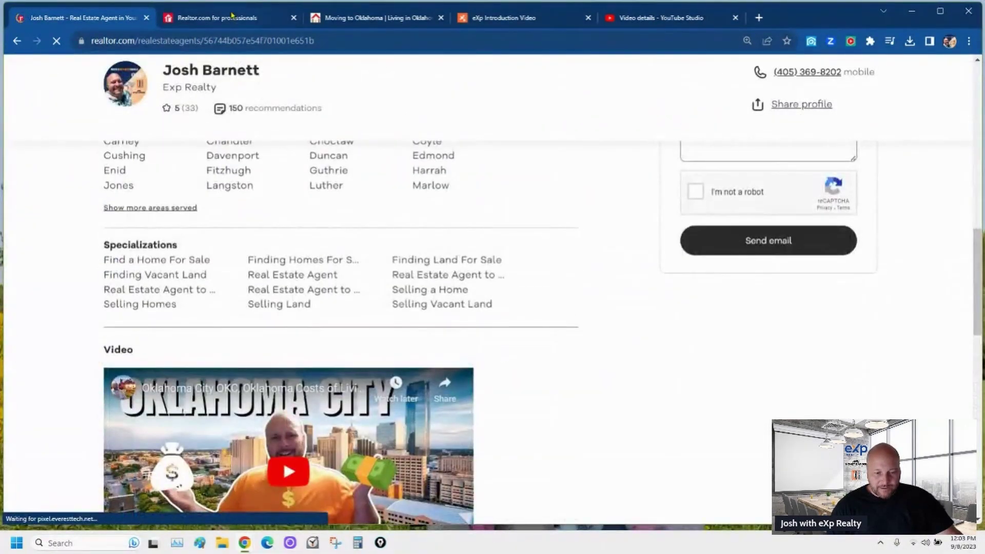
pyautogui.hotkey('ctrl', 'Tab')
pyautogui.scroll(-7, 459, 307)
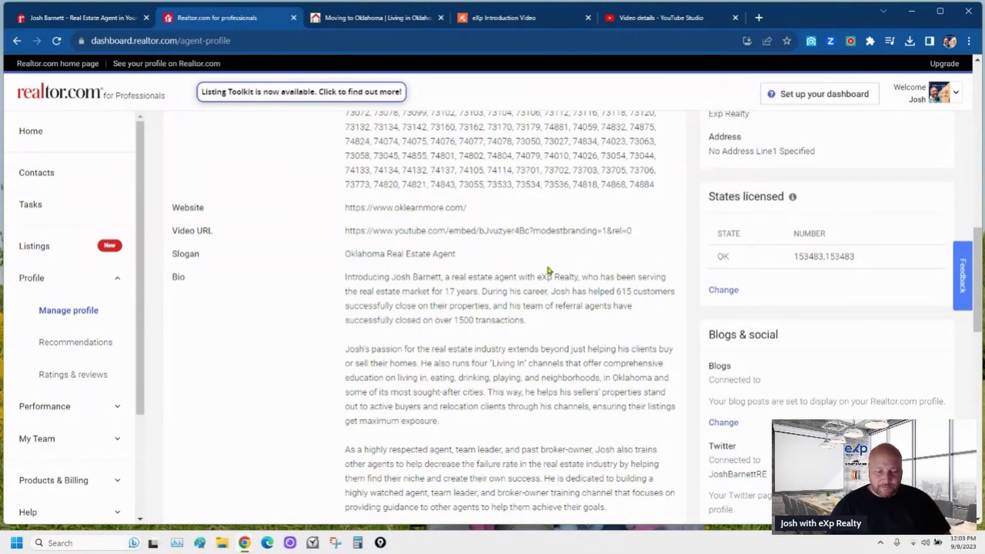
pyautogui.scroll(6, 549, 264)
pyautogui.scroll(5, 534, 295)
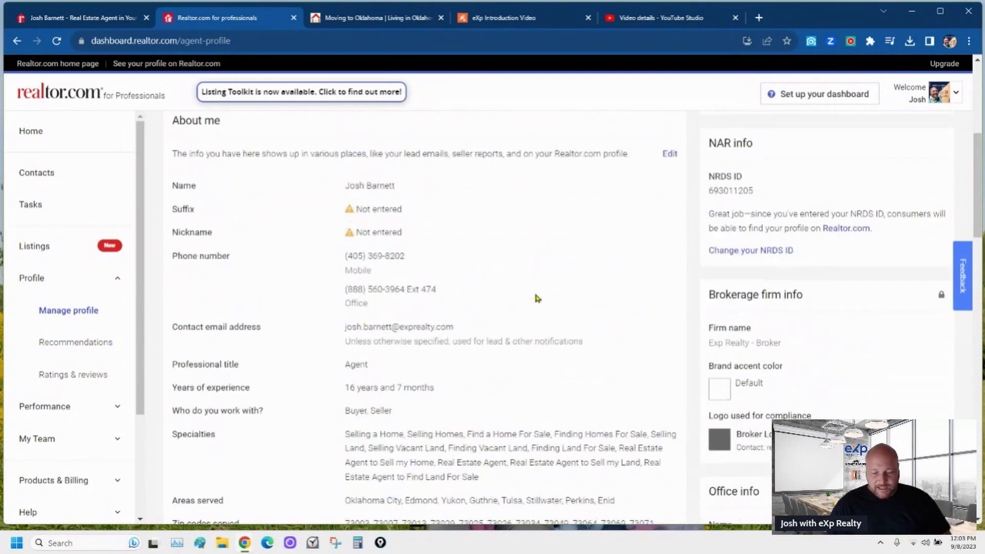
pyautogui.scroll(-7, 464, 328)
pyautogui.scroll(-10, 469, 331)
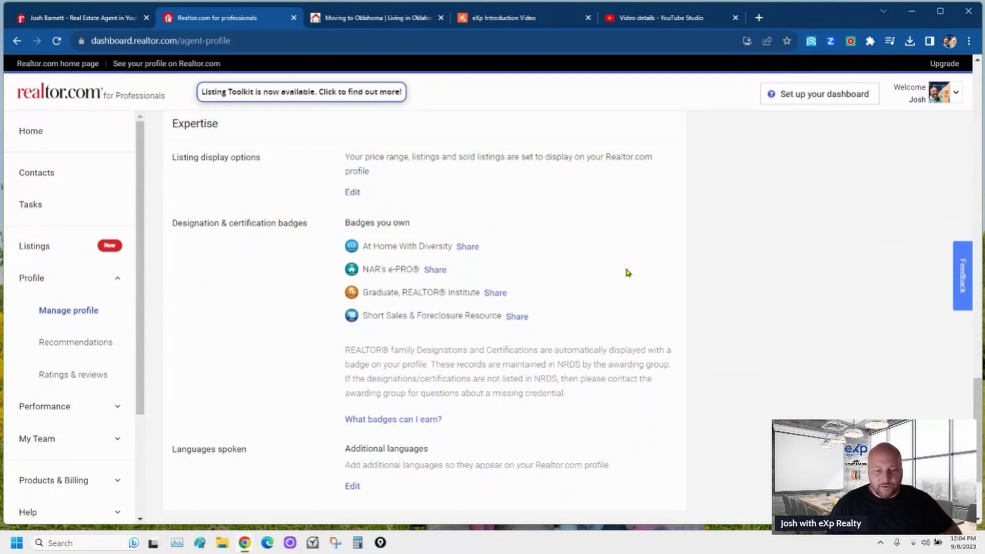
pyautogui.scroll(-3, 626, 275)
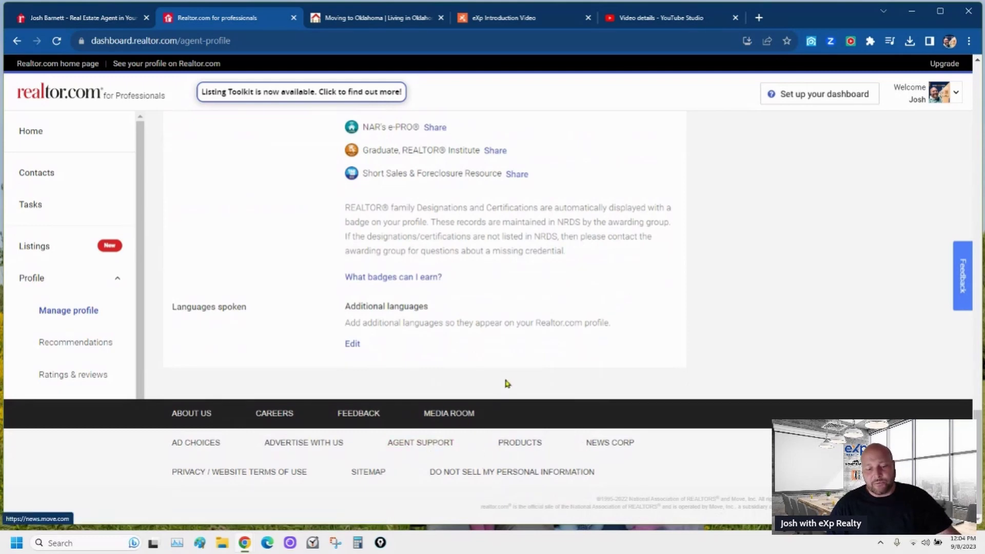
pyautogui.scroll(5, 507, 384)
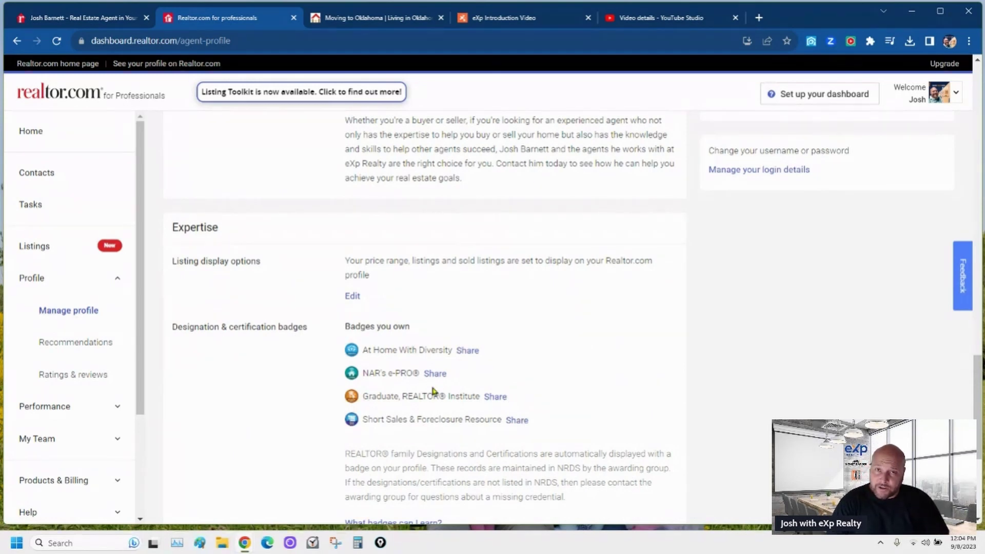
pyautogui.scroll(-5, 433, 391)
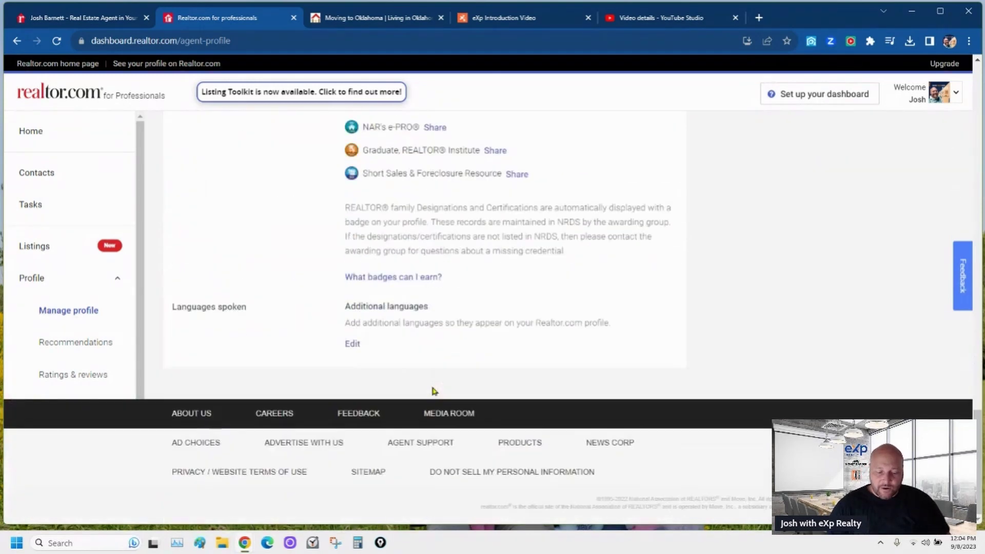
pyautogui.scroll(6, 414, 365)
pyautogui.scroll(-3, 416, 366)
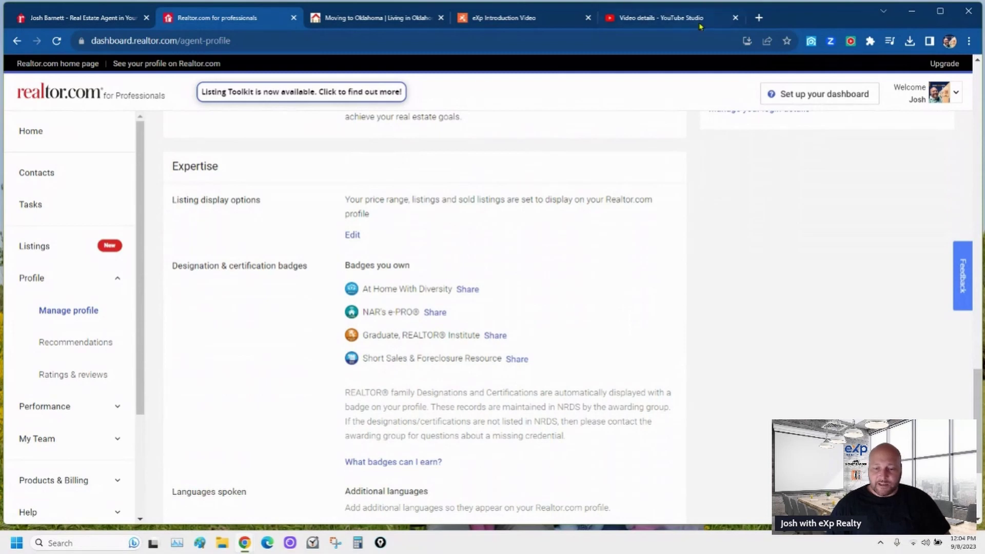
# - Open the realtor.com home page in a new browser tab
pyautogui.click(758, 18)
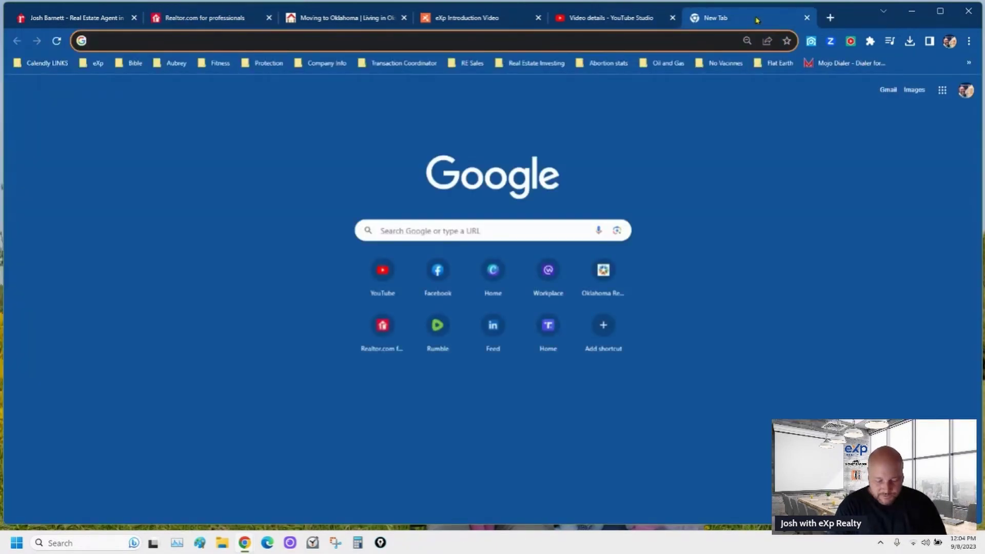
pyautogui.write('realtor.com')
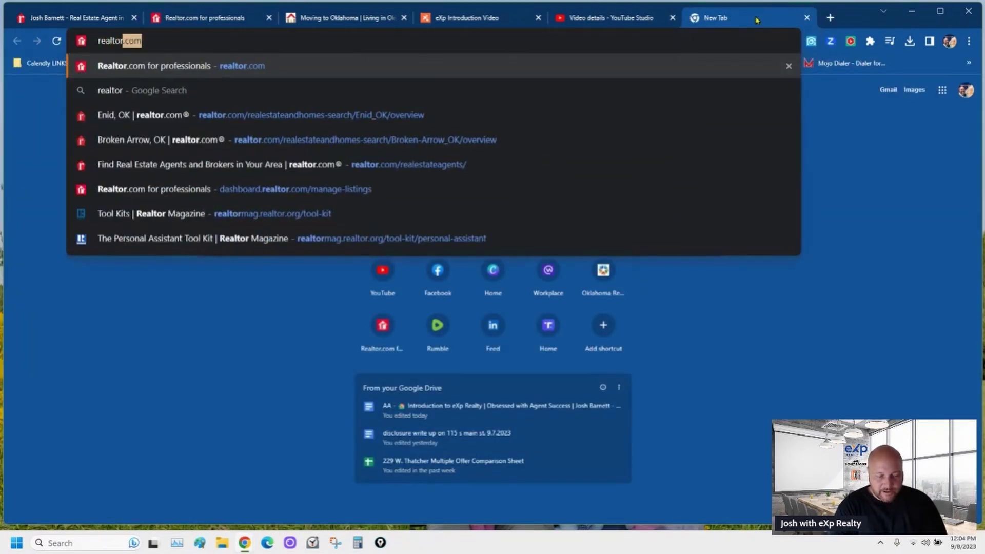
pyautogui.press('Return')
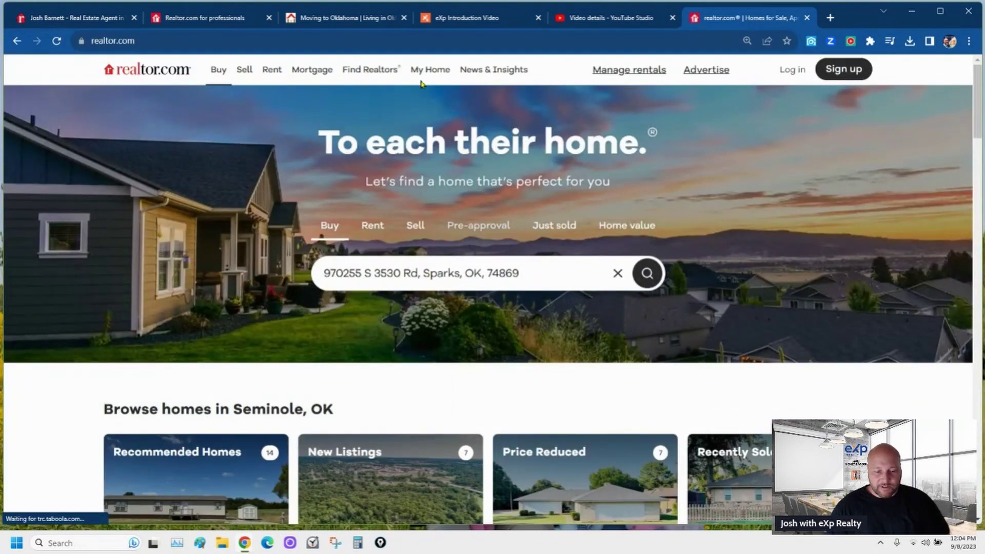
# - Search Find a REALTOR for agents located in Cushing, OK
pyautogui.click(382, 73)
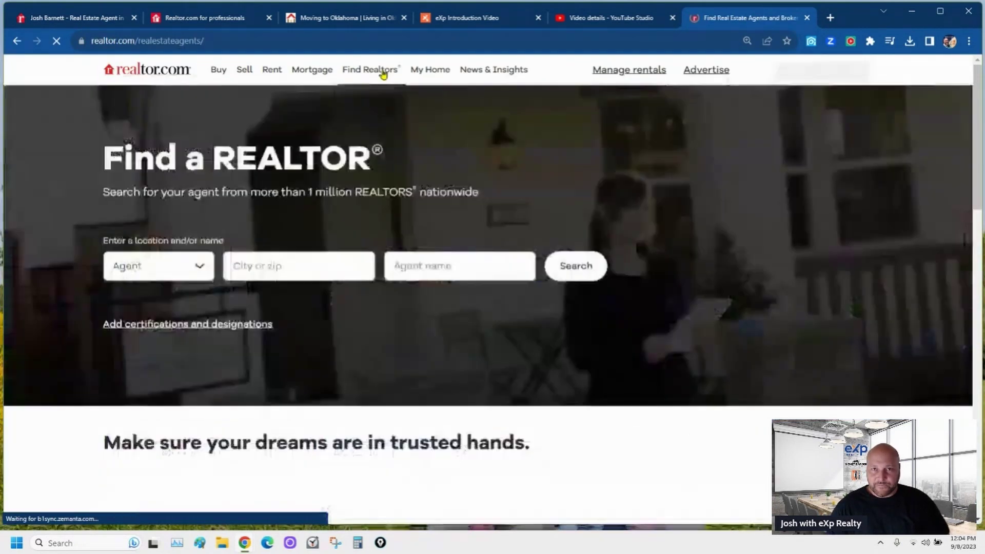
pyautogui.click(271, 266)
pyautogui.write('cushing')
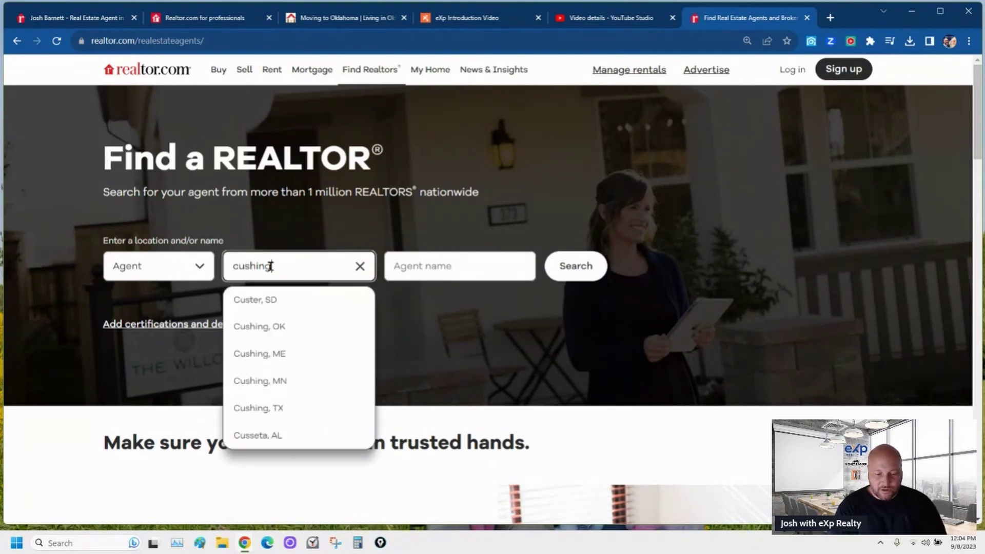
pyautogui.click(266, 301)
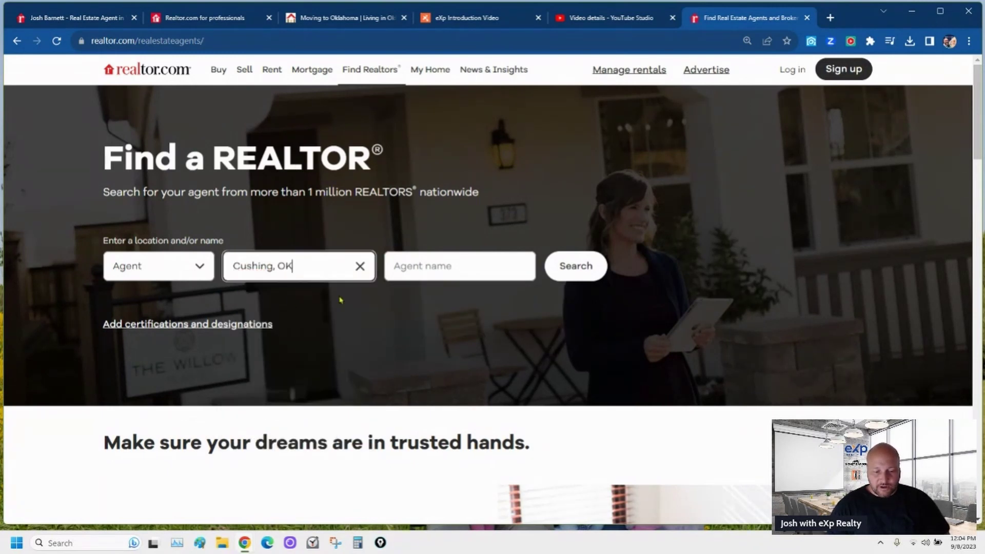
pyautogui.click(575, 270)
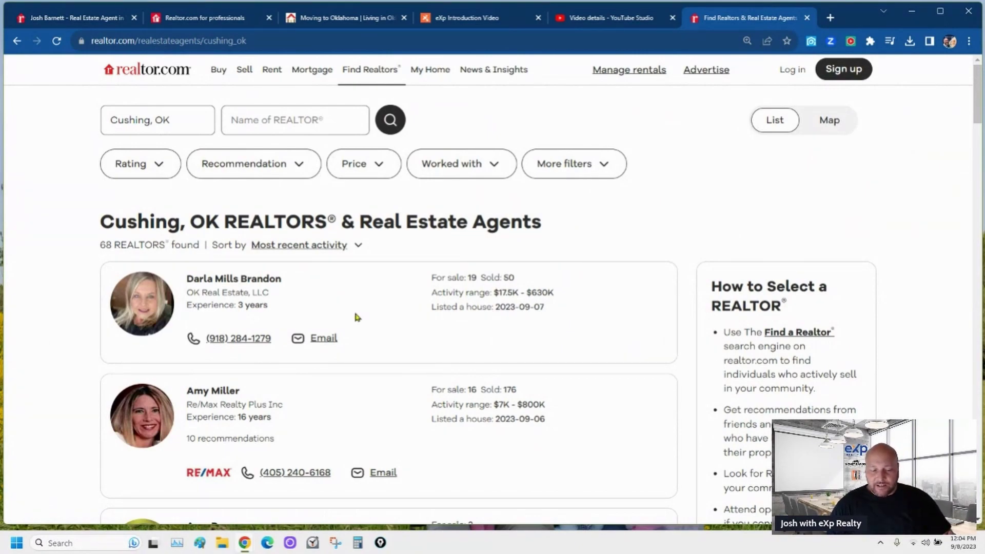
# - Filter the Cushing, OK agent results to show only five-star rated agents
pyautogui.scroll(-6, 354, 316)
pyautogui.scroll(6, 359, 333)
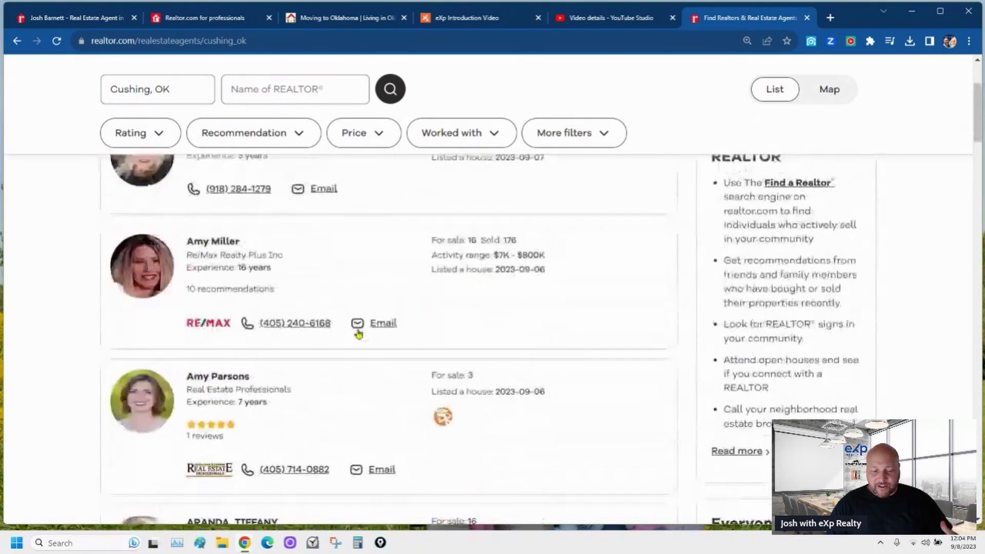
pyautogui.click(300, 172)
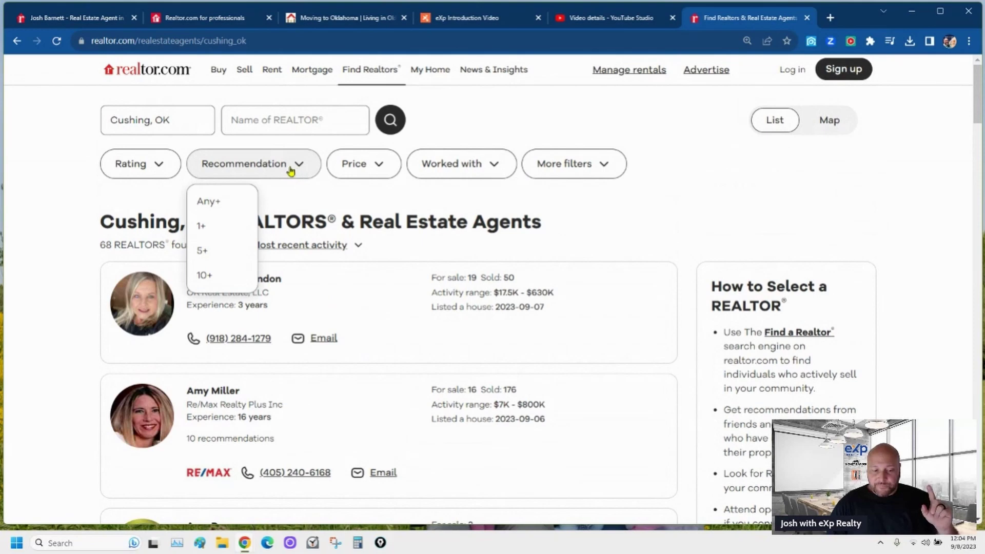
pyautogui.click(149, 166)
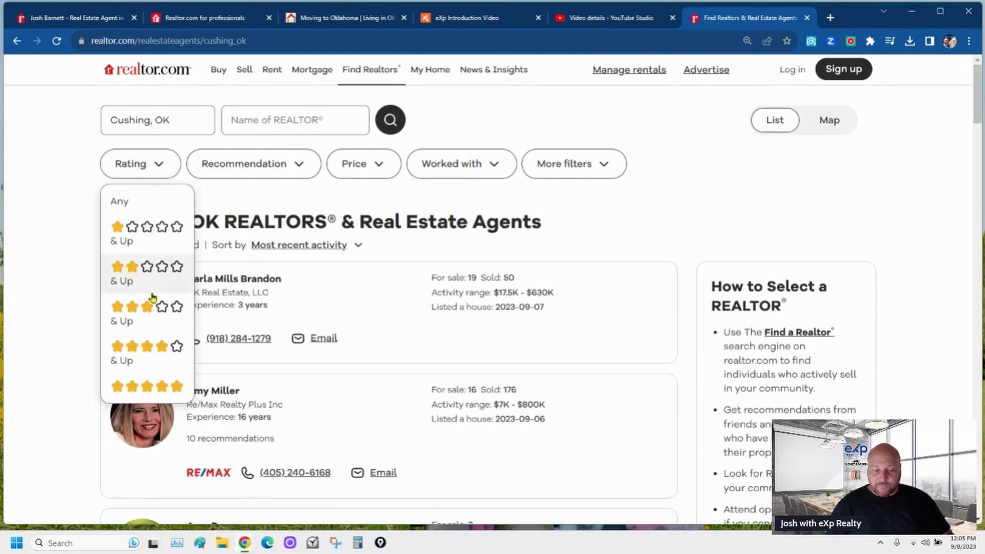
pyautogui.click(153, 385)
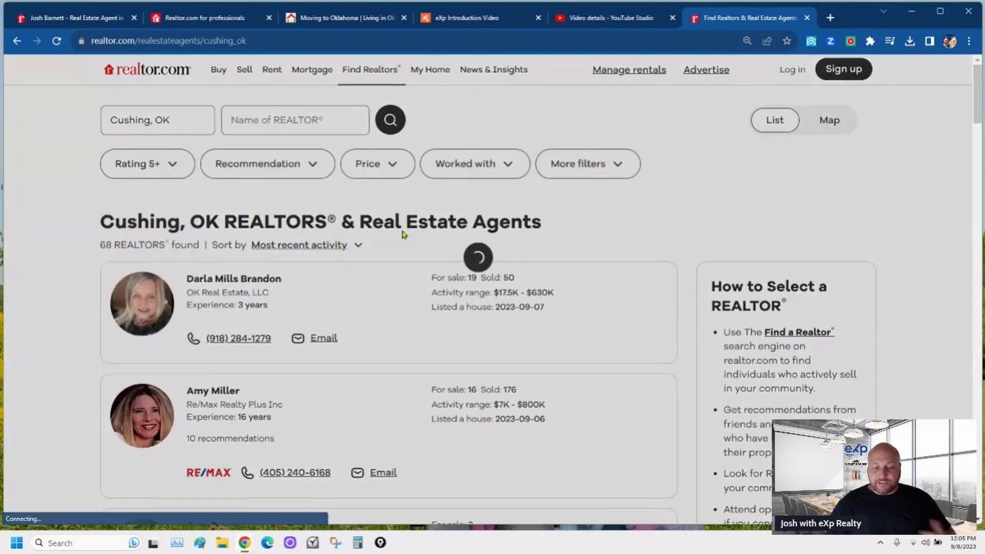
pyautogui.scroll(-2, 549, 246)
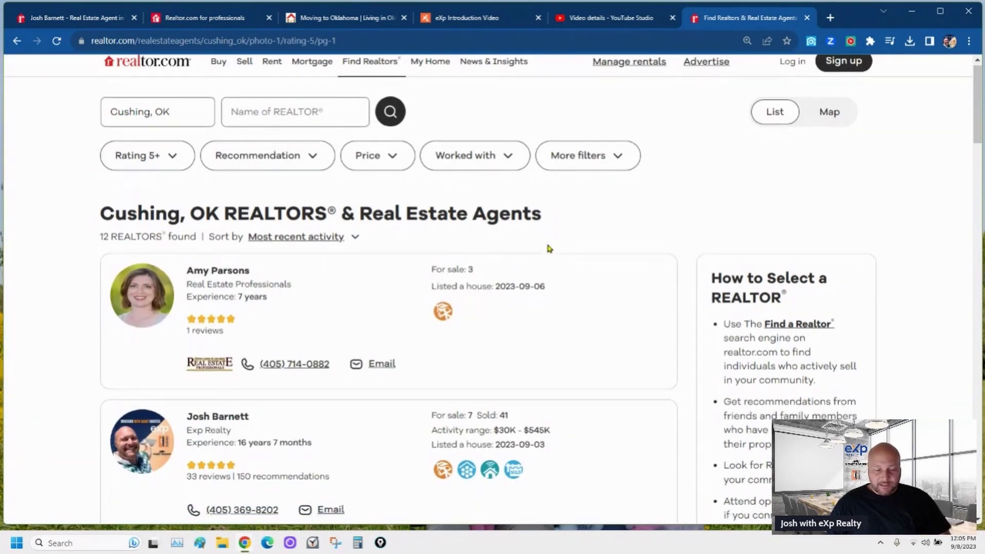
pyautogui.scroll(2, 155, 367)
pyautogui.scroll(-3, 84, 354)
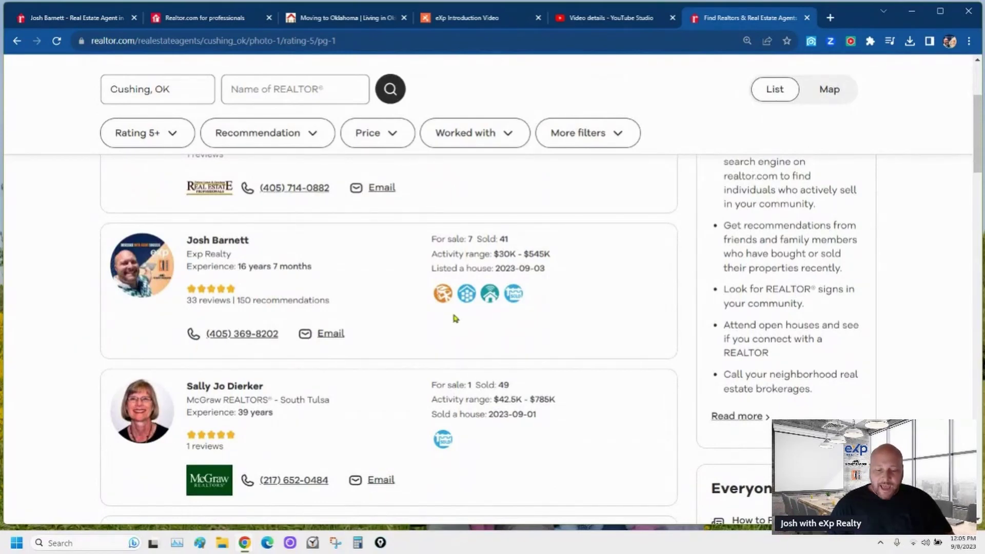
pyautogui.scroll(3, 462, 319)
pyautogui.scroll(-1, 436, 369)
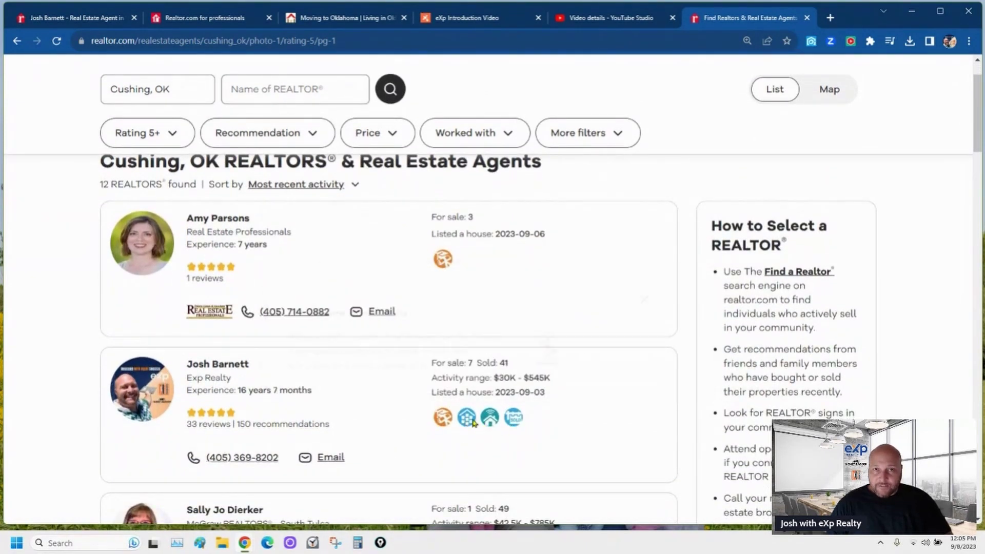
pyautogui.scroll(-1, 533, 277)
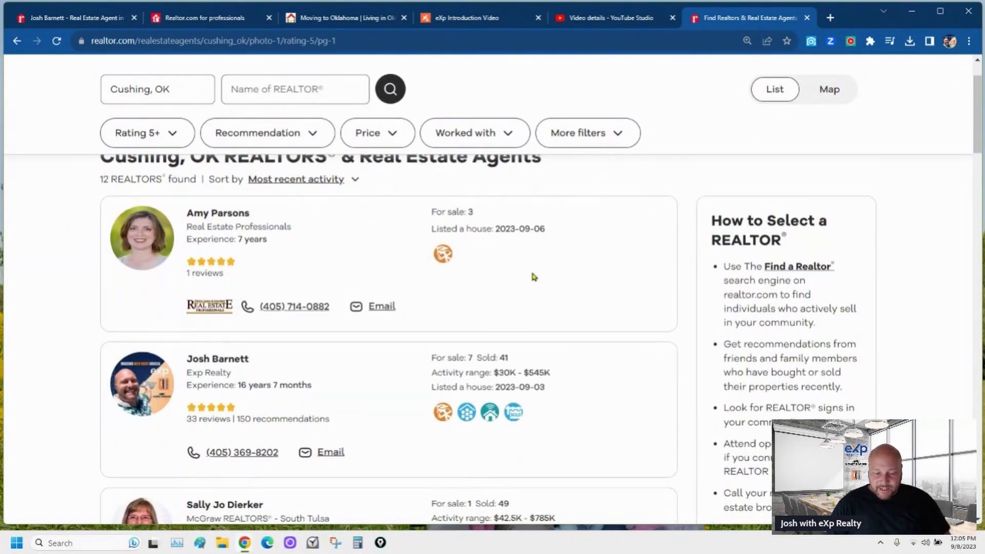
pyautogui.scroll(-8, 533, 277)
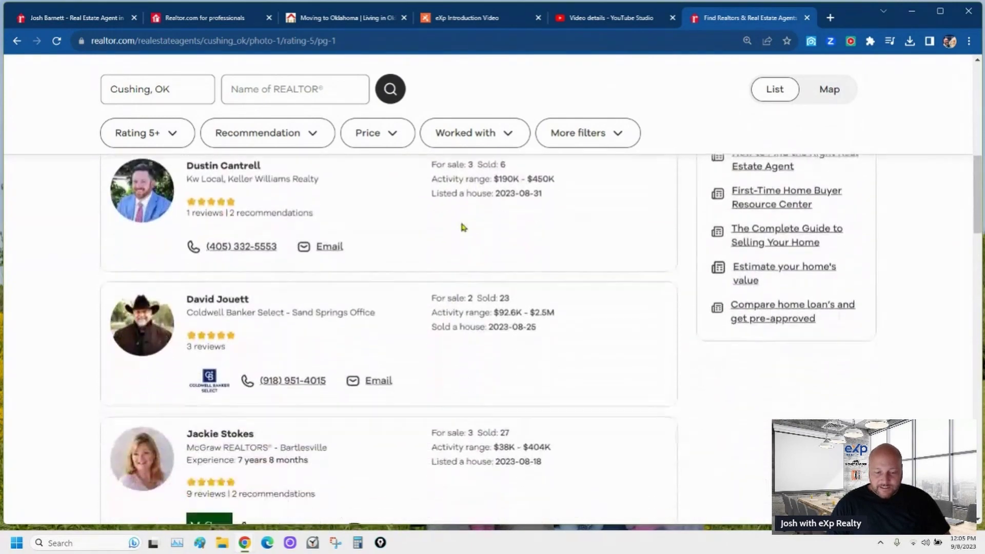
pyautogui.scroll(-5, 501, 263)
pyautogui.moveTo(471, 320)
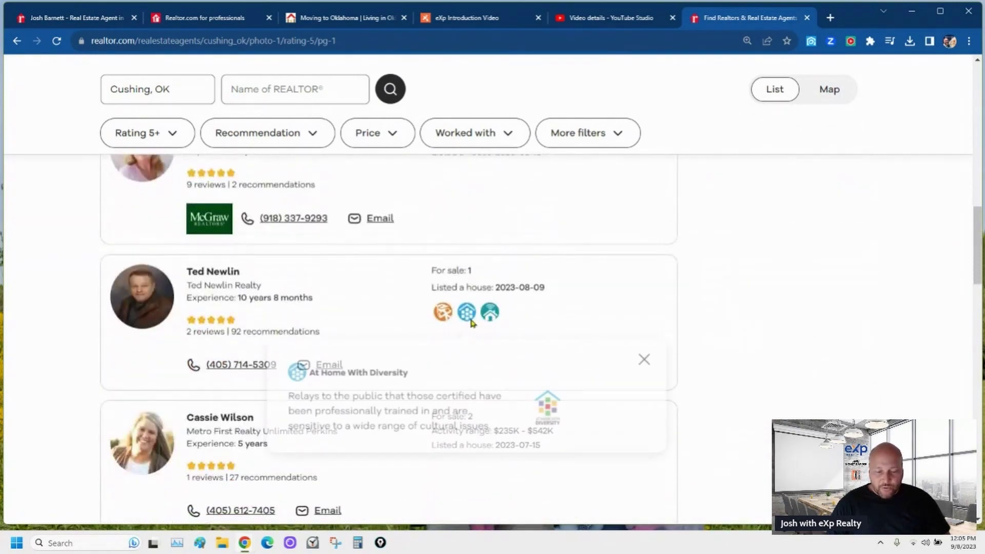
pyautogui.scroll(-2, 497, 267)
pyautogui.scroll(2, 462, 298)
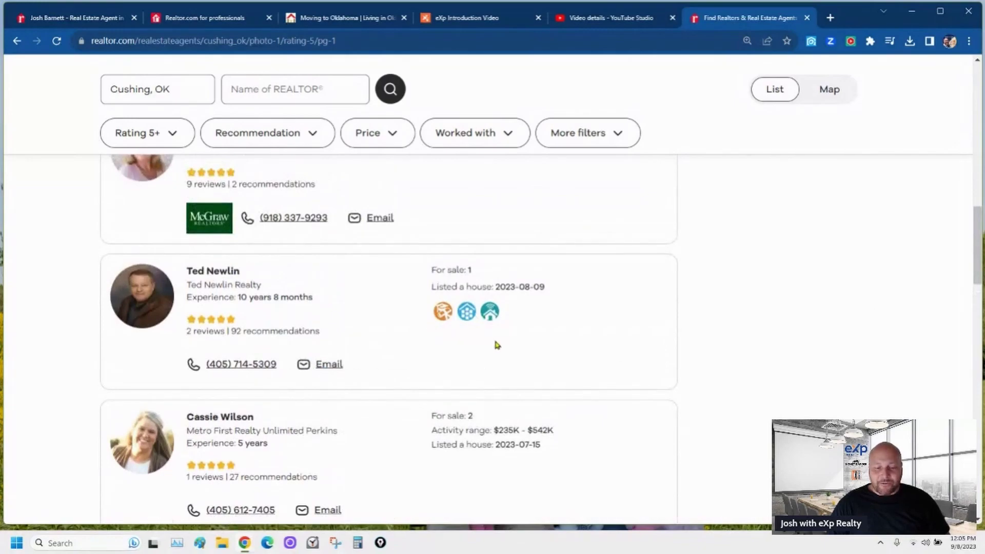
pyautogui.scroll(-7, 497, 345)
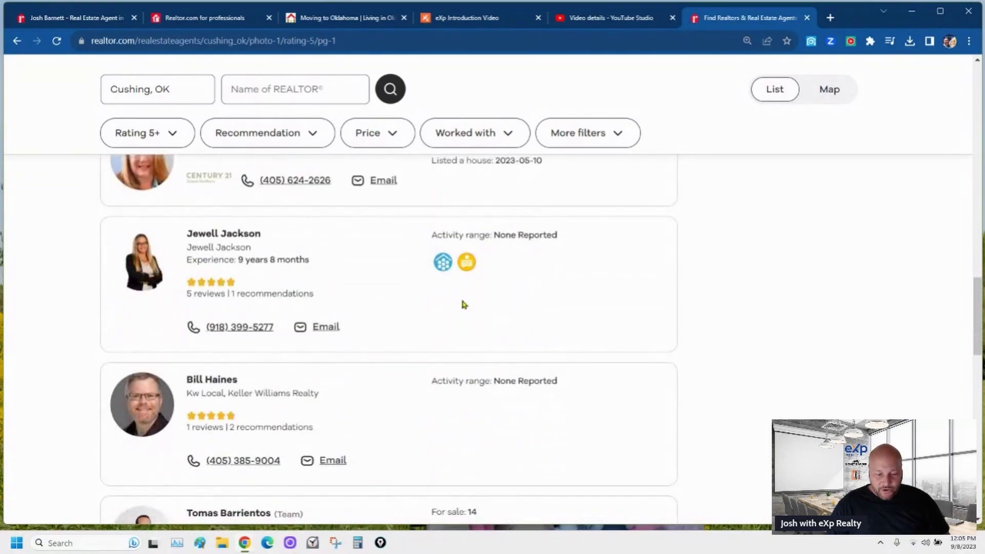
pyautogui.scroll(-6, 461, 303)
pyautogui.scroll(8, 518, 306)
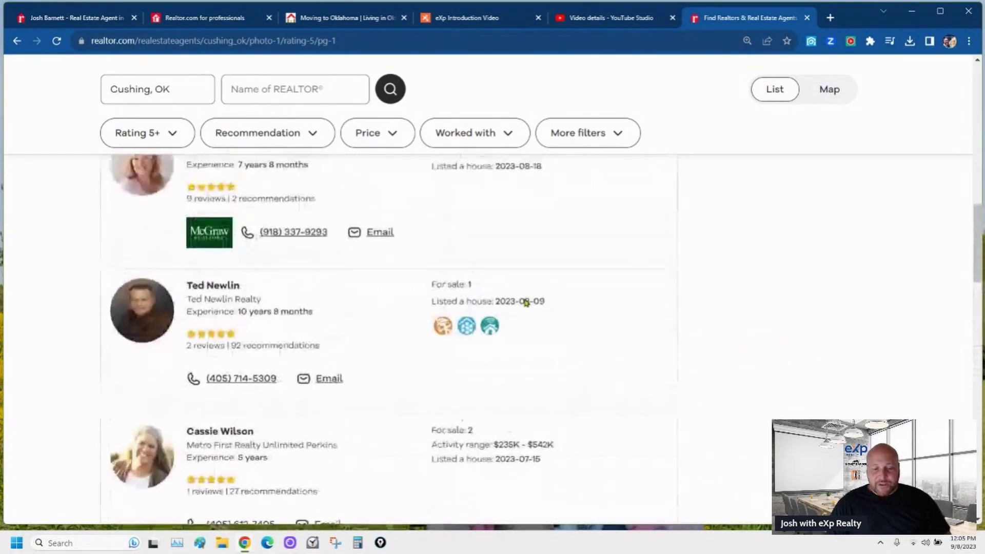
pyautogui.scroll(6, 525, 302)
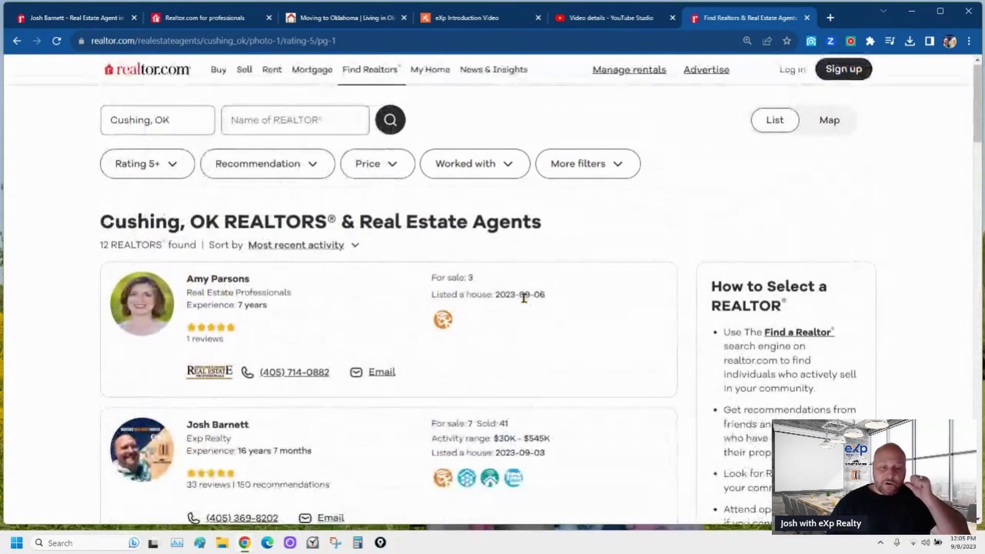
pyautogui.scroll(-3, 524, 303)
pyautogui.scroll(-1, 594, 306)
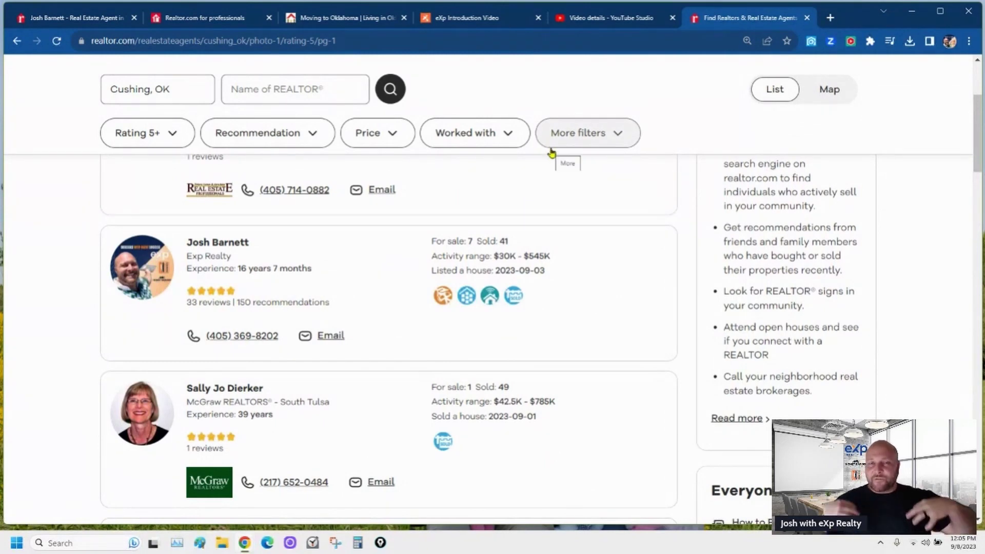
# - Return to the Realtor.com for Professionals dashboard and review the Manage profile page
pyautogui.click(226, 18)
pyautogui.scroll(-3, 452, 334)
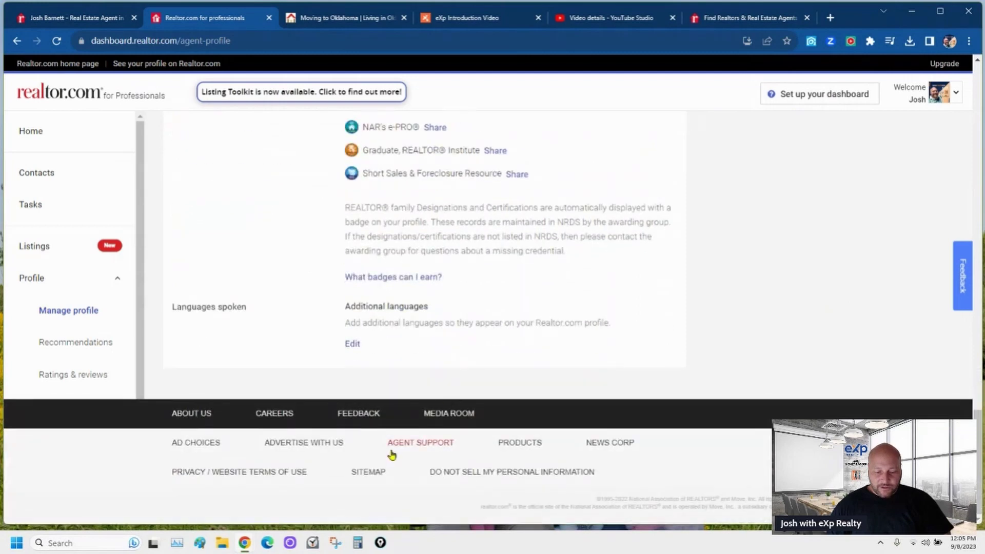
pyautogui.scroll(4, 431, 448)
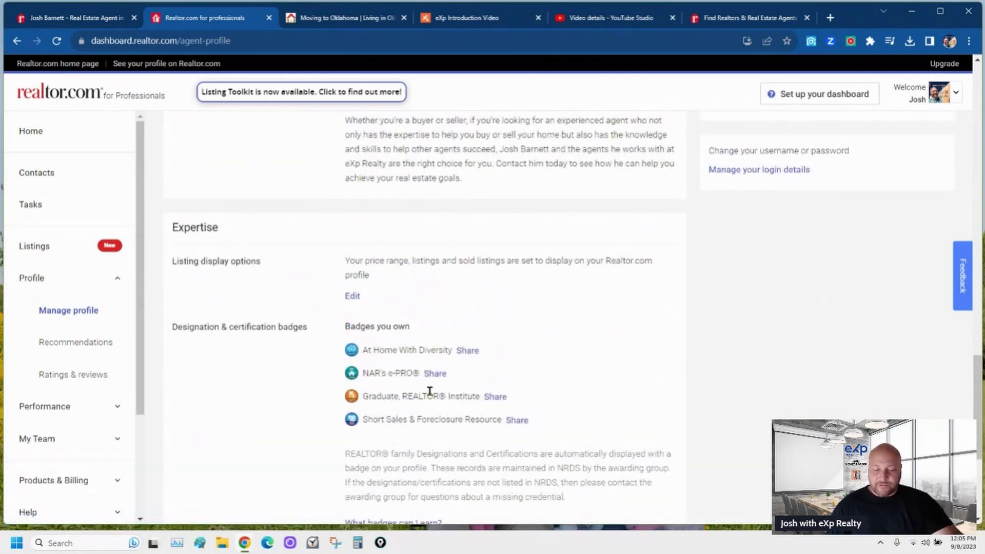
pyautogui.scroll(-4, 430, 391)
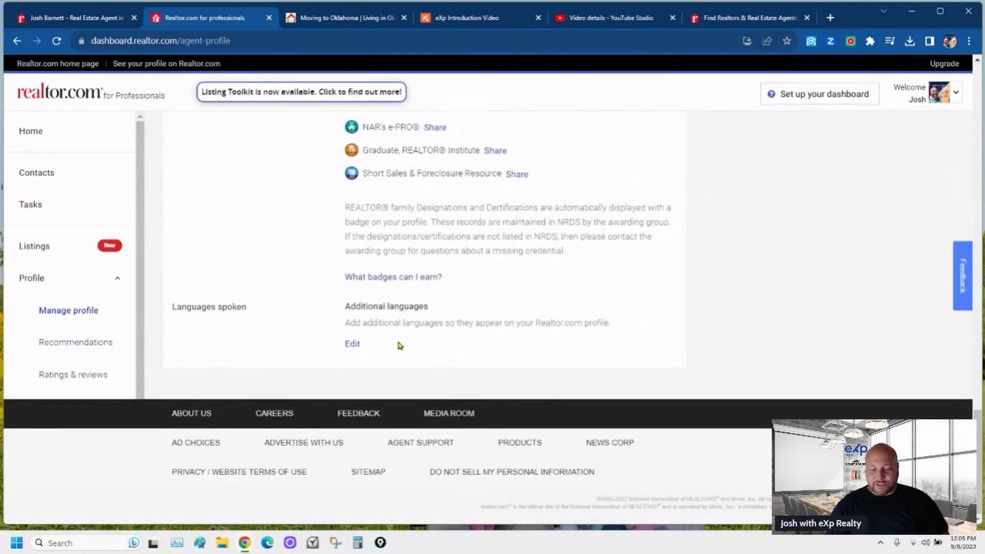
pyautogui.scroll(6, 529, 318)
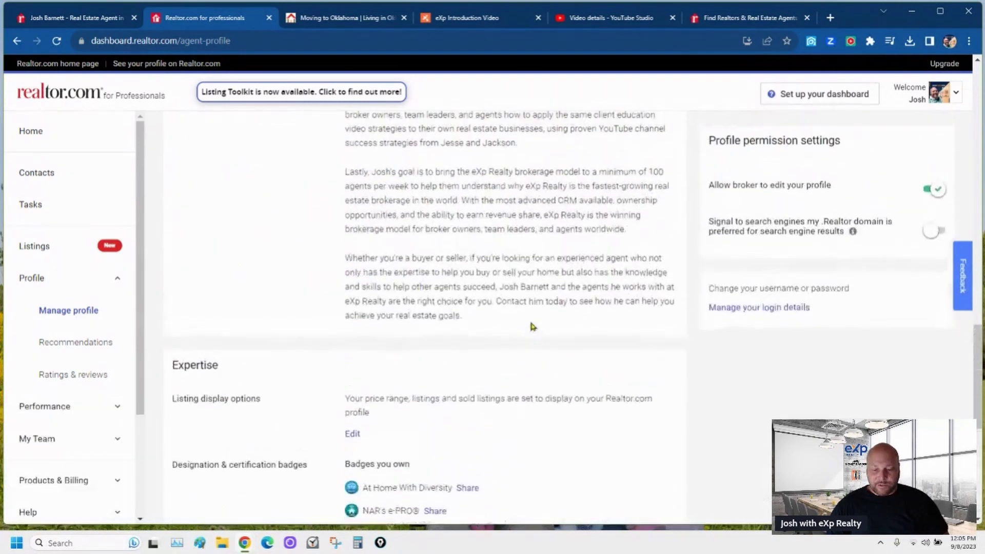
pyautogui.scroll(2, 533, 324)
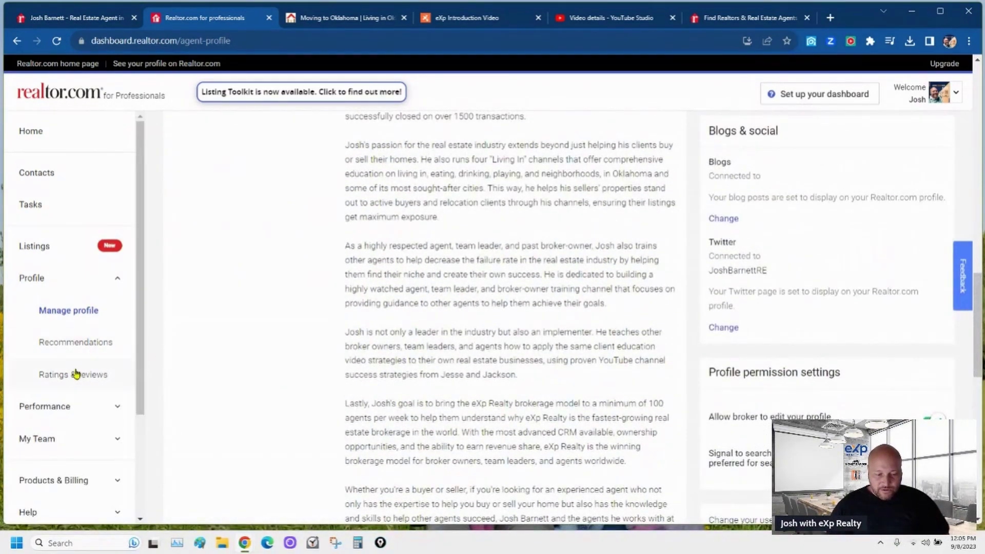
pyautogui.scroll(6, 440, 334)
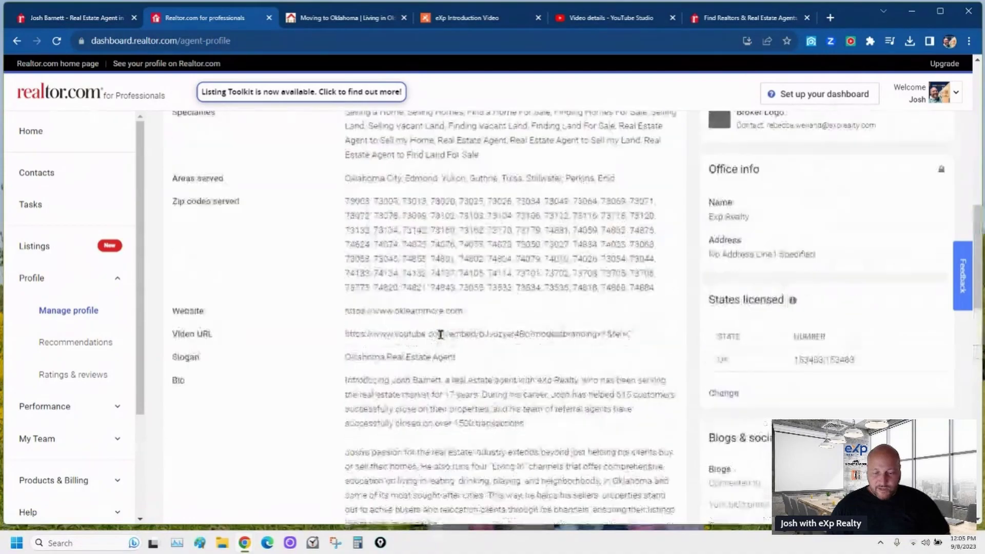
pyautogui.scroll(8, 440, 334)
# - Check the Oklahoma City video on the public profile and in YouTube Studio, then return to the Cushing, OK results
pyautogui.click(77, 18)
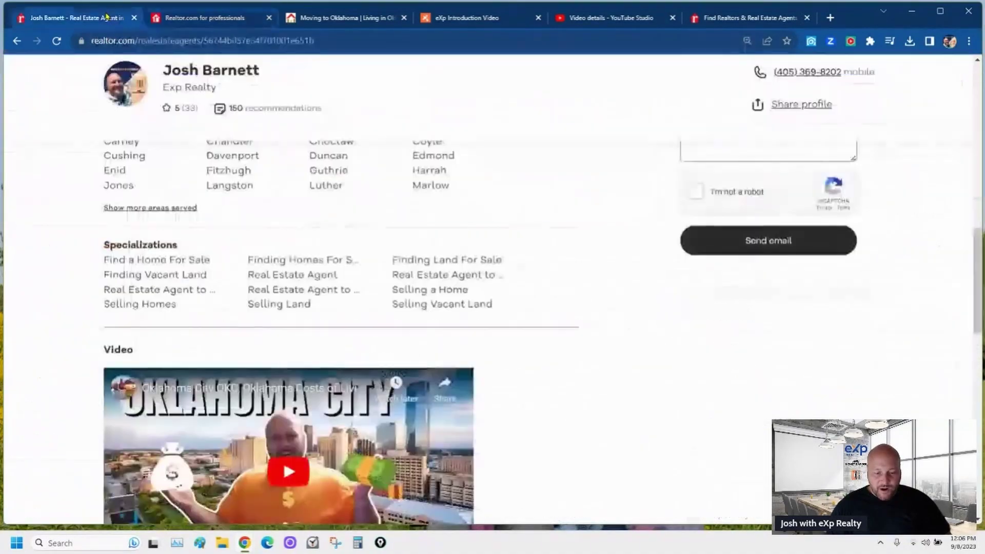
pyautogui.scroll(10, 581, 312)
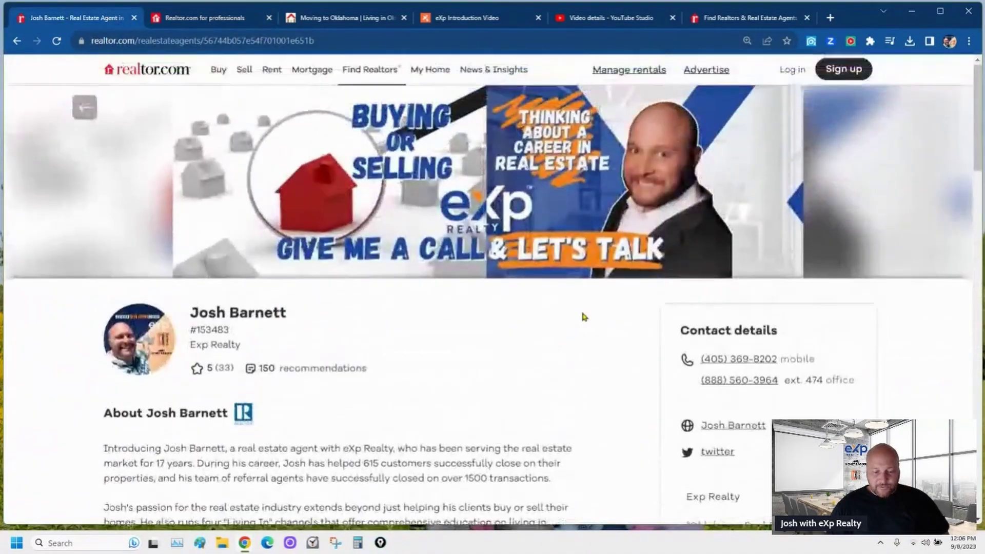
pyautogui.scroll(-9, 583, 317)
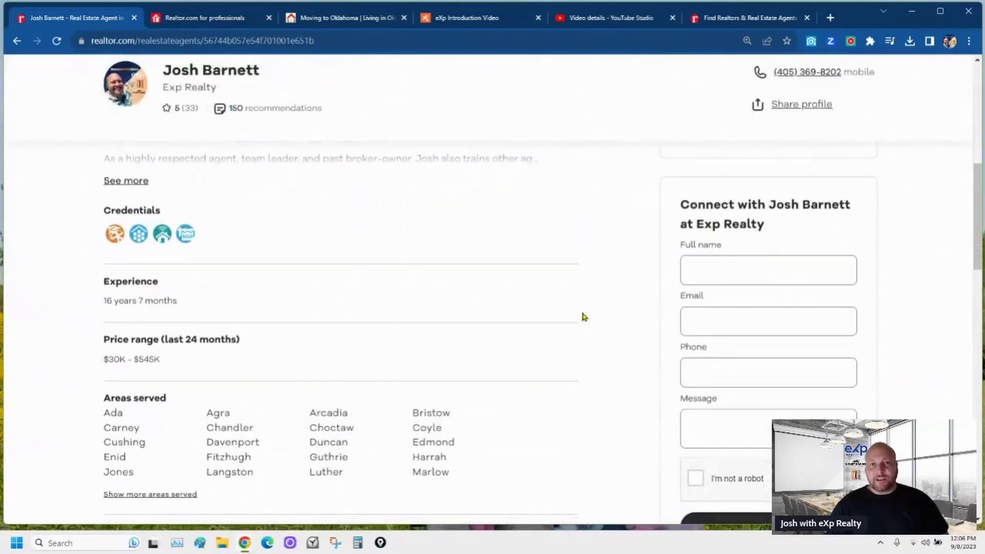
pyautogui.scroll(-9, 583, 317)
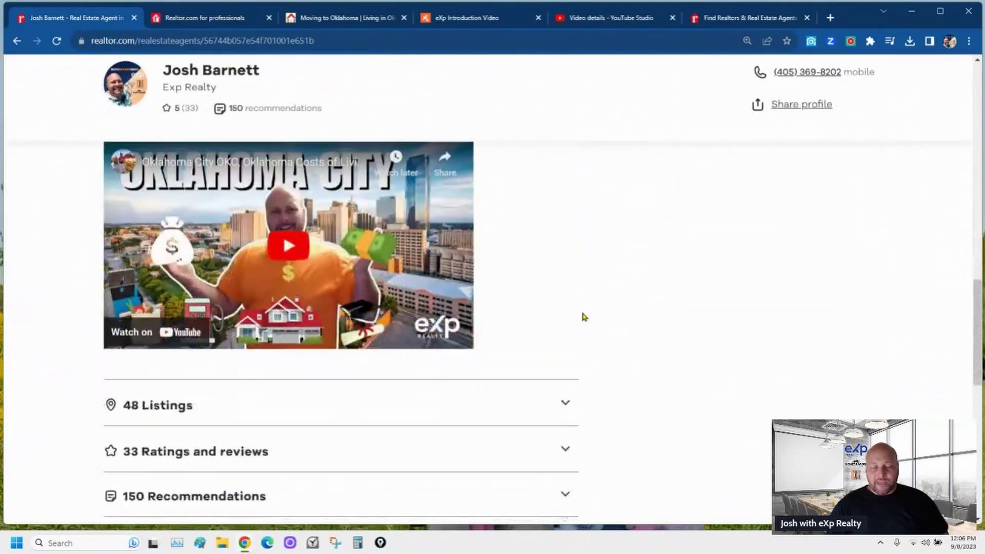
pyautogui.click(608, 17)
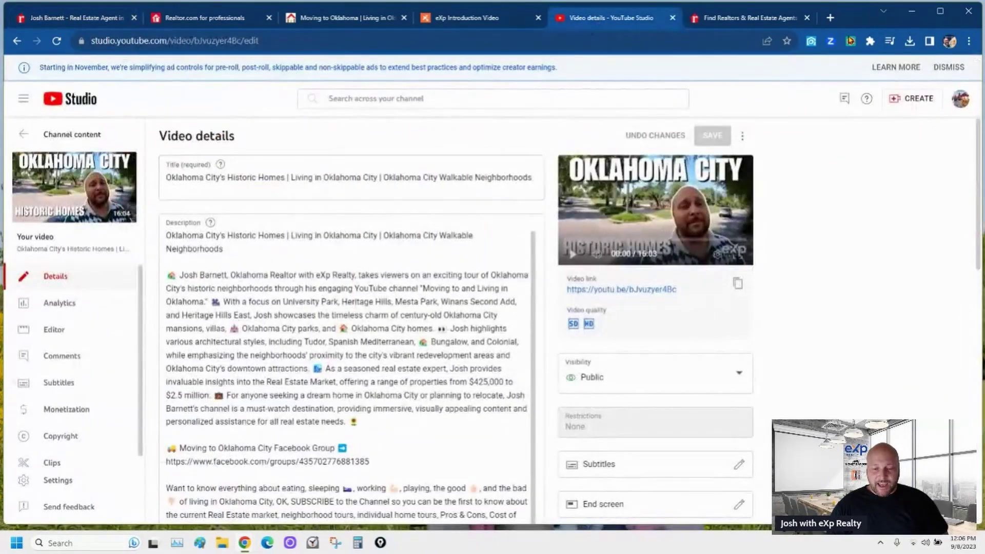
pyautogui.click(765, 17)
# - Review the Cushing, OK five-star agent results, then go back to the Manage profile page
pyautogui.scroll(2, 639, 268)
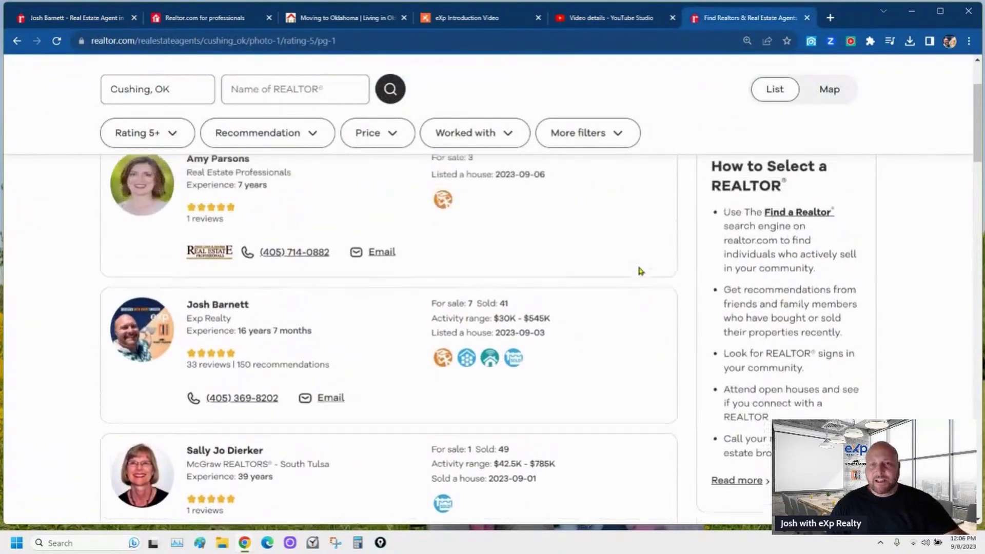
pyautogui.scroll(-2, 640, 268)
pyautogui.scroll(-3, 639, 270)
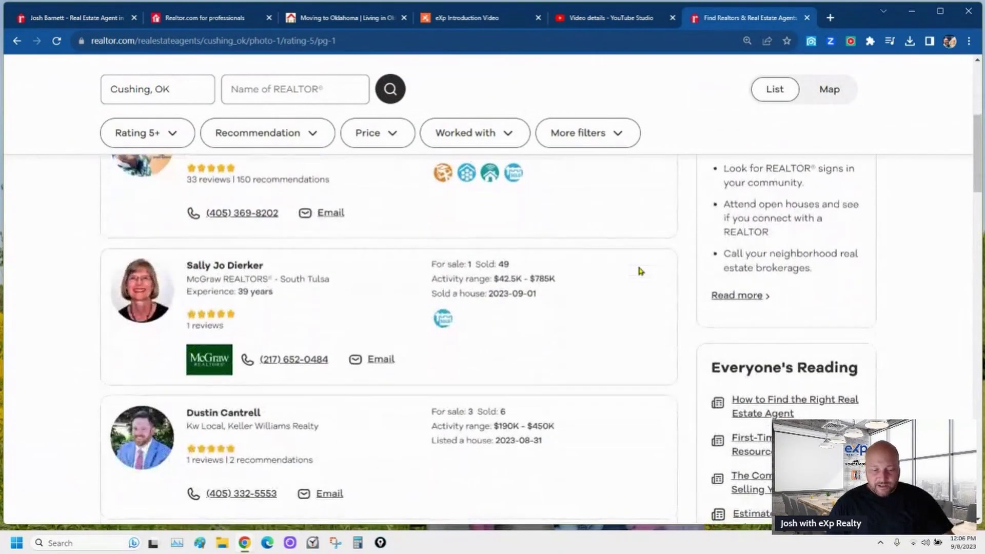
pyautogui.scroll(2, 639, 270)
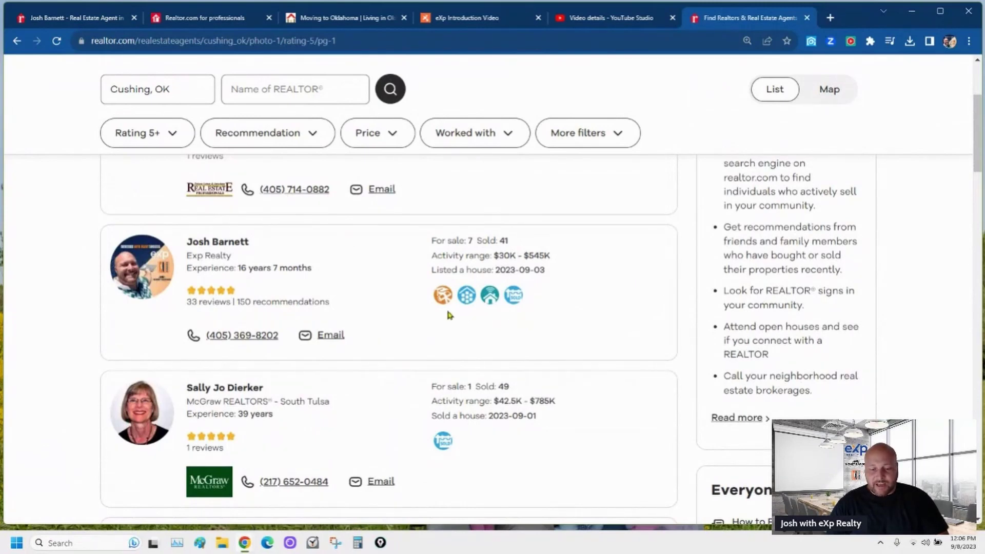
pyautogui.scroll(2, 589, 321)
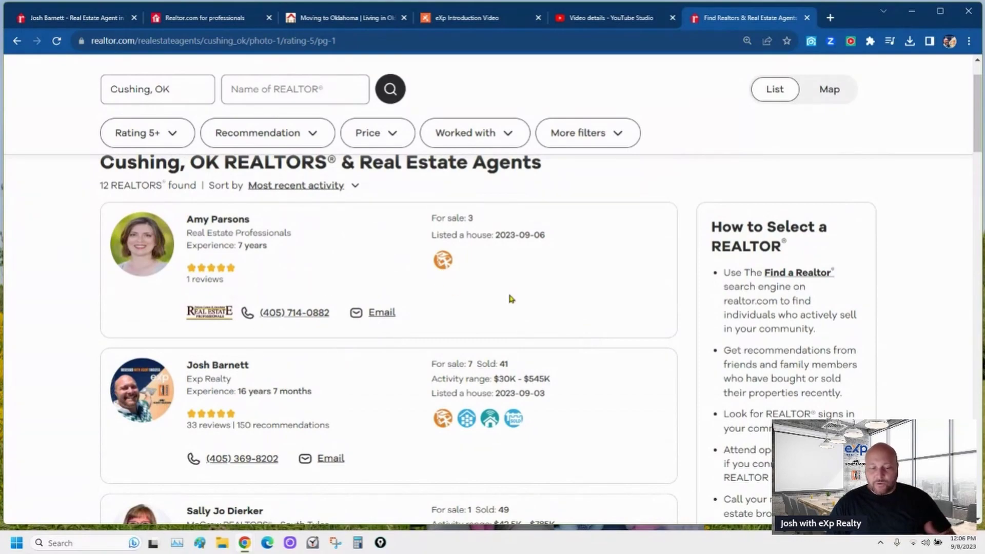
pyautogui.scroll(-5, 513, 297)
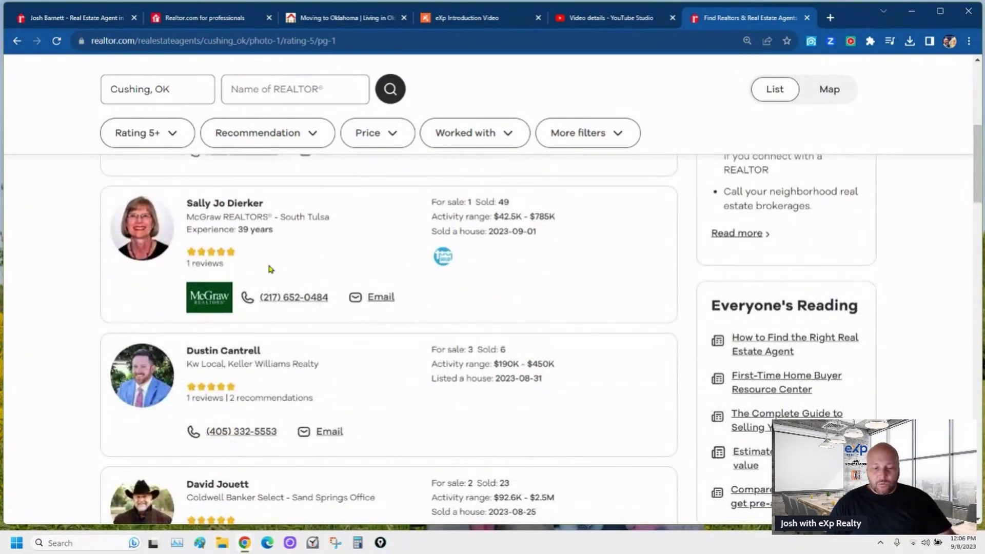
pyautogui.scroll(-3, 461, 286)
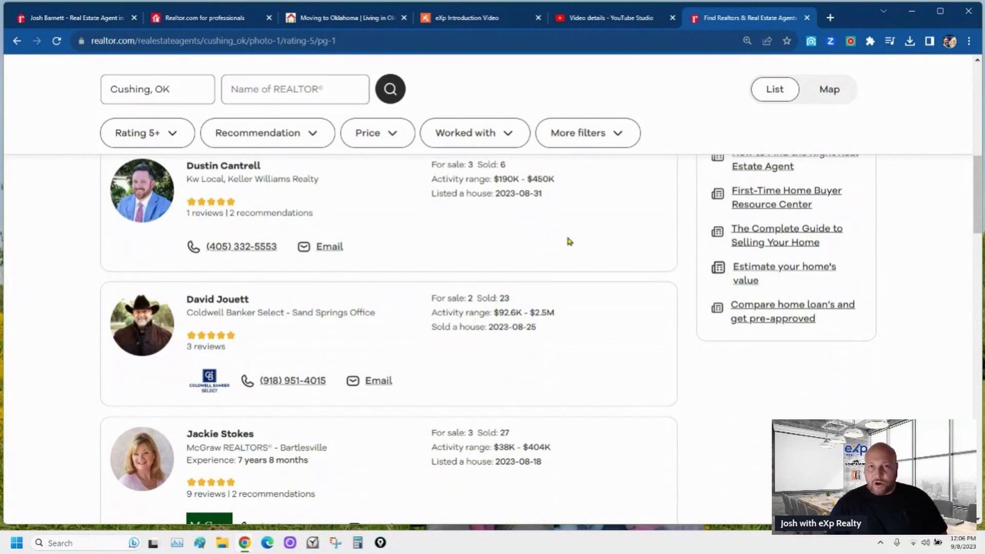
pyautogui.scroll(10, 567, 241)
pyautogui.click(224, 23)
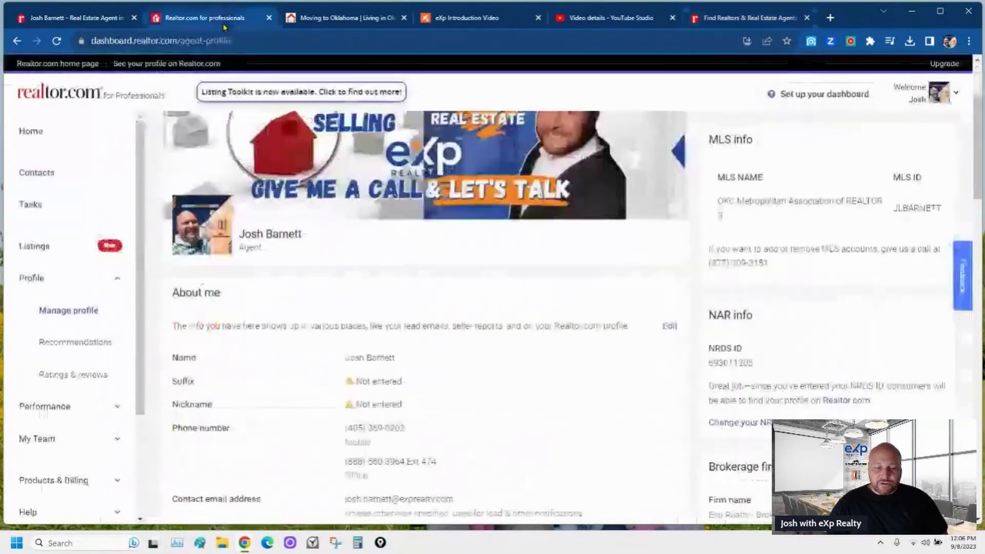